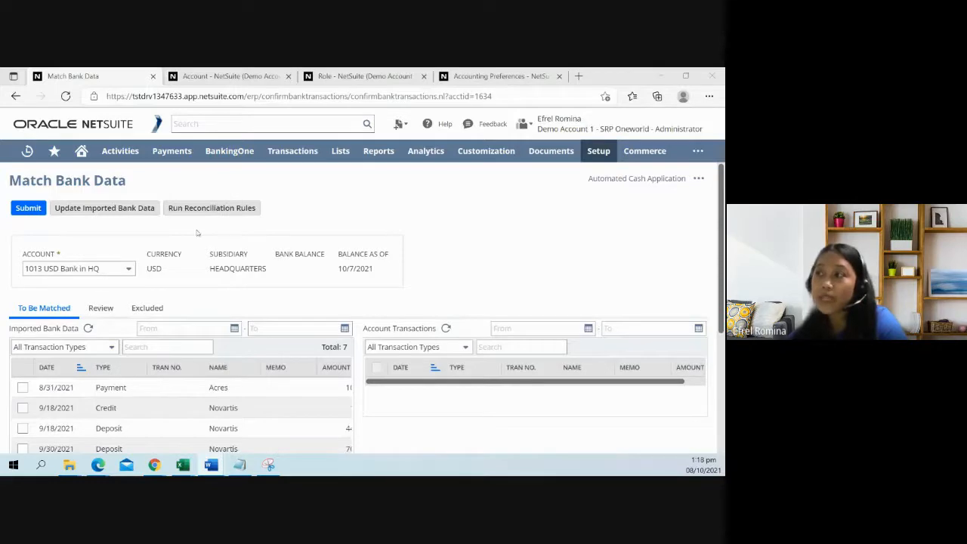
# View the 1013 USD Bank in HQ account record, then return to Match Bank Data.
pyautogui.click(219, 75)
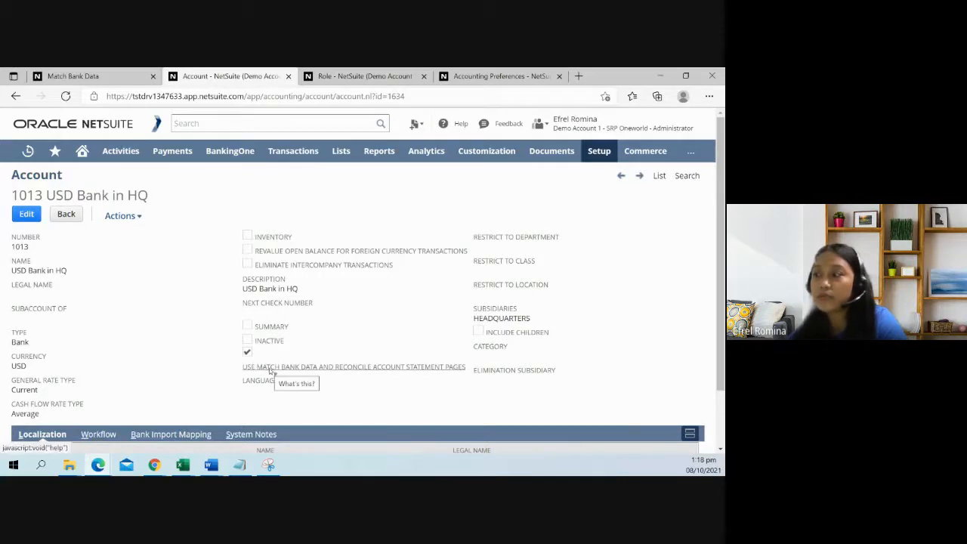
pyautogui.click(83, 76)
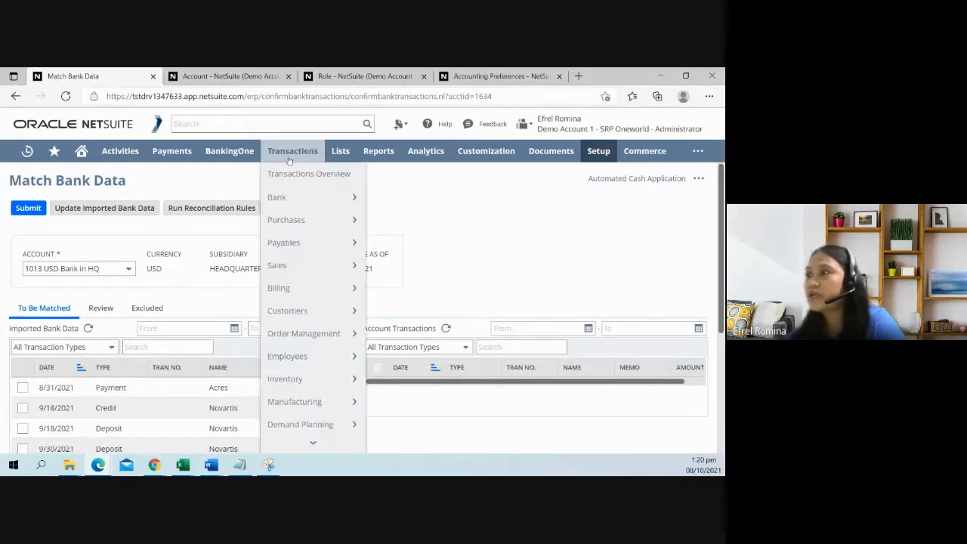
pyautogui.moveTo(277, 197)
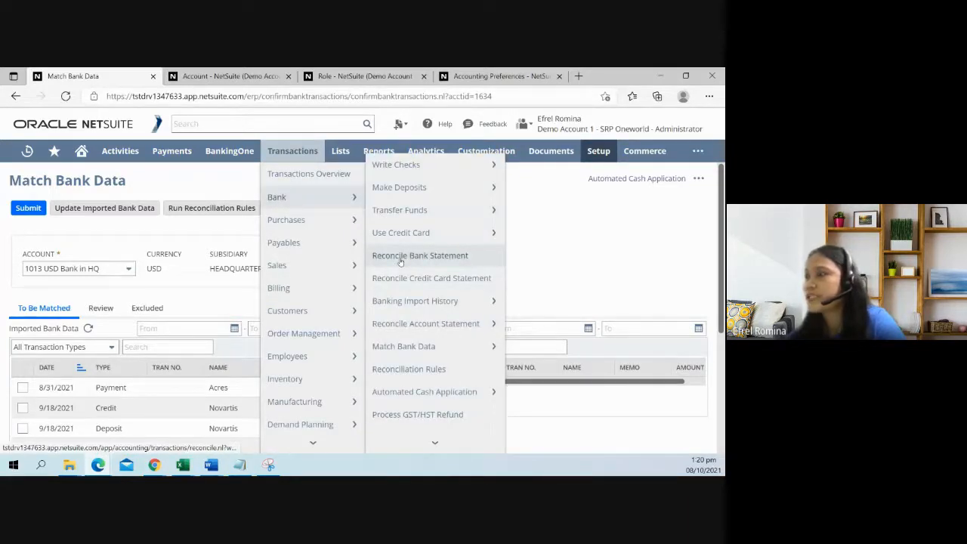
pyautogui.moveTo(425, 391)
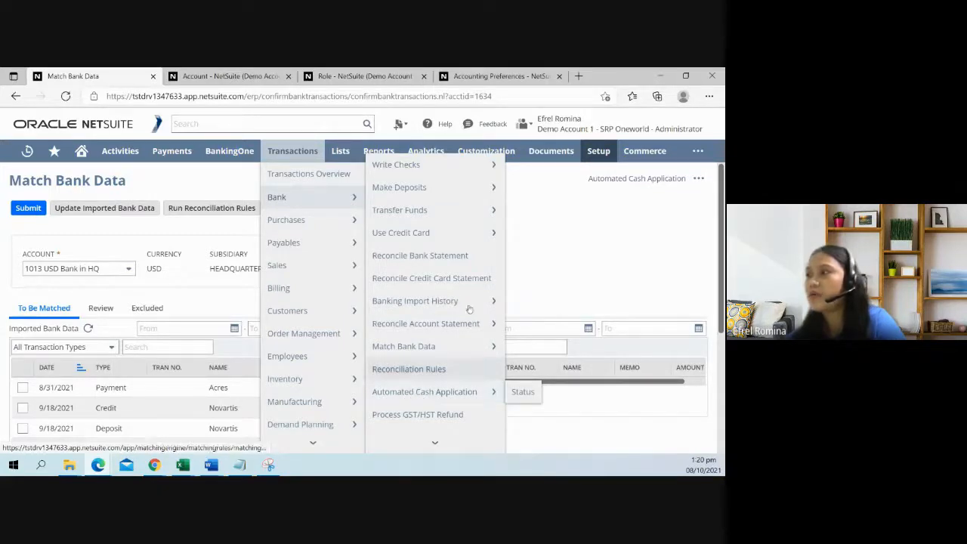
pyautogui.click(260, 124)
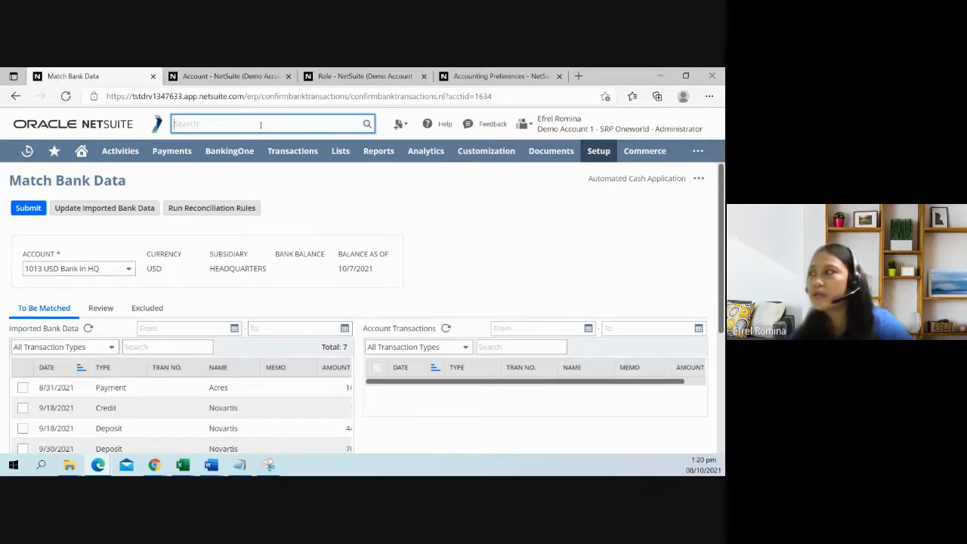
pyautogui.write('cCASH AP')
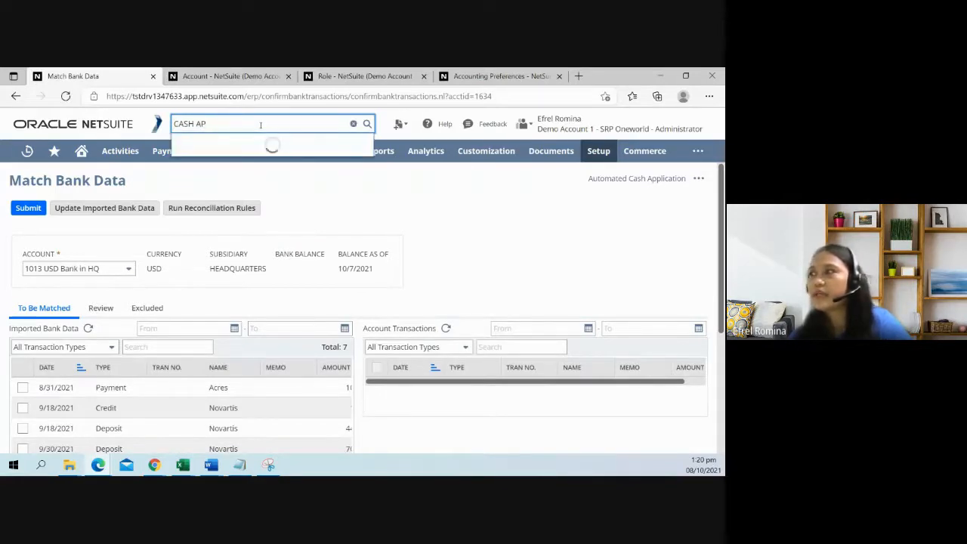
pyautogui.write('PL')
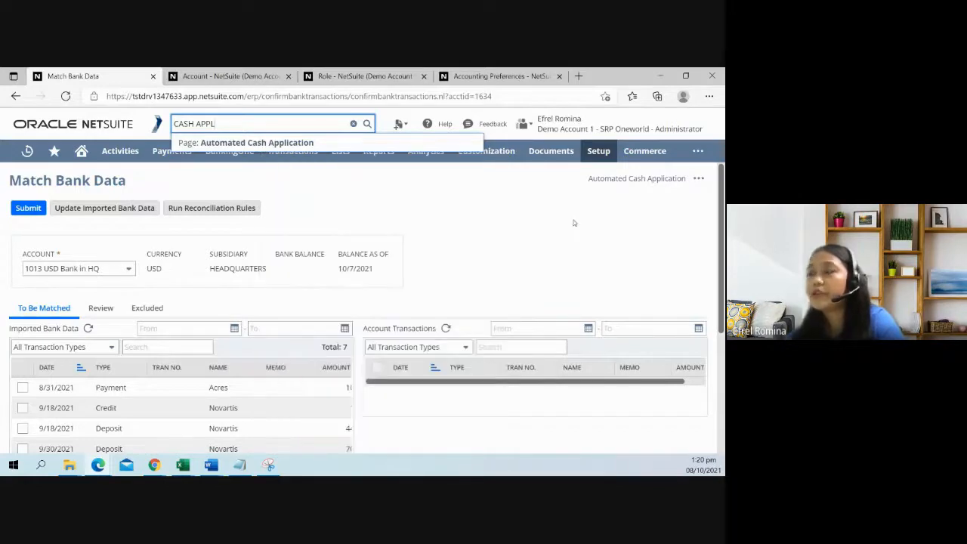
pyautogui.click(529, 217)
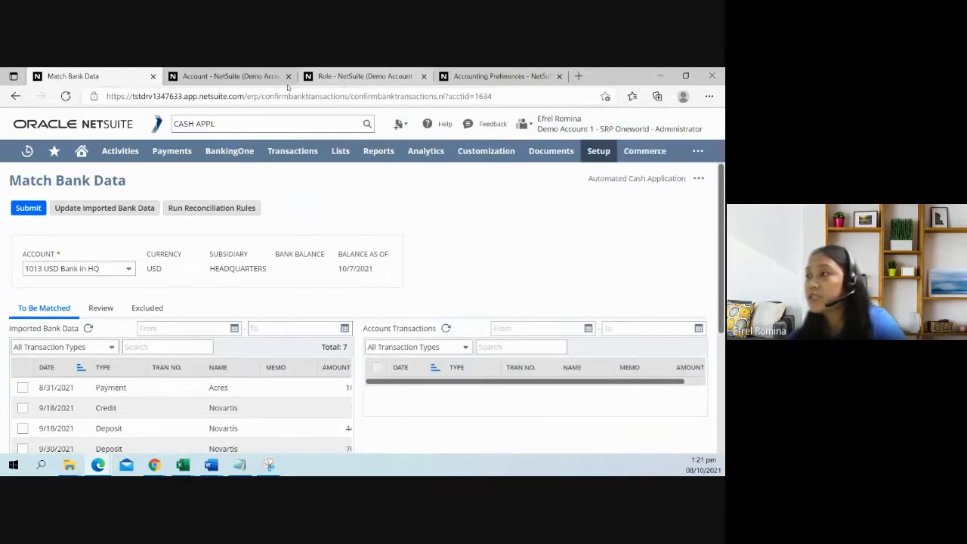
# Switch to the Custom A/R Clerk role record being edited.
pyautogui.click(334, 78)
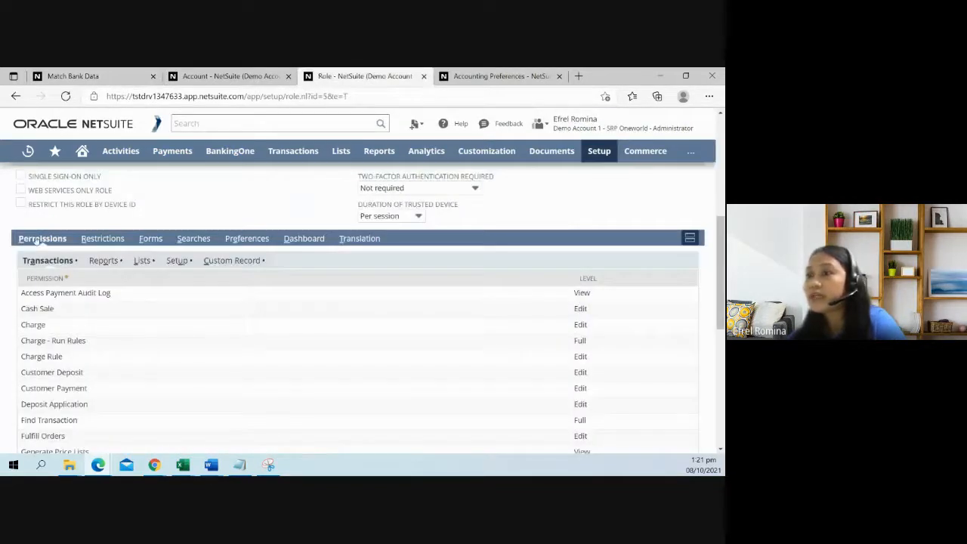
pyautogui.scroll(-3, 75, 336)
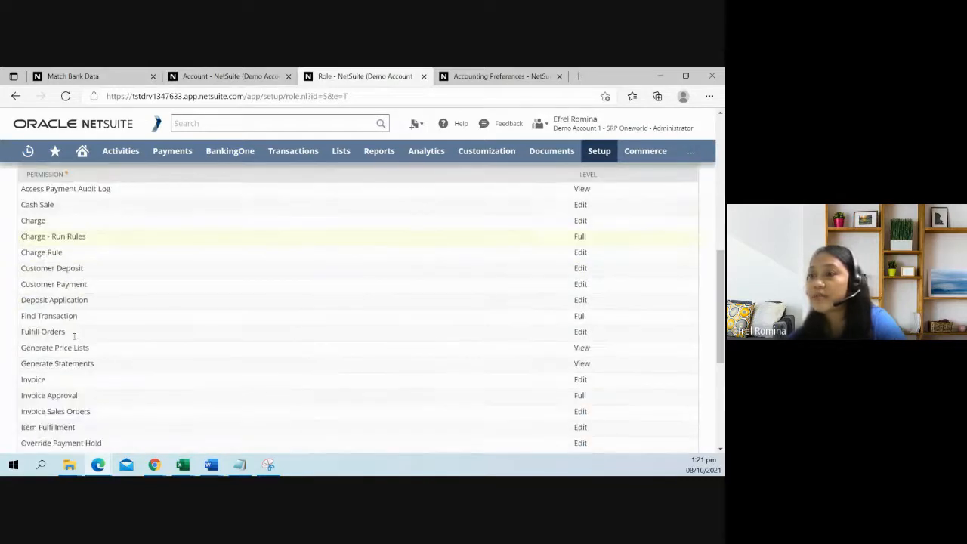
pyautogui.scroll(-3, 76, 337)
pyautogui.scroll(-2, 76, 336)
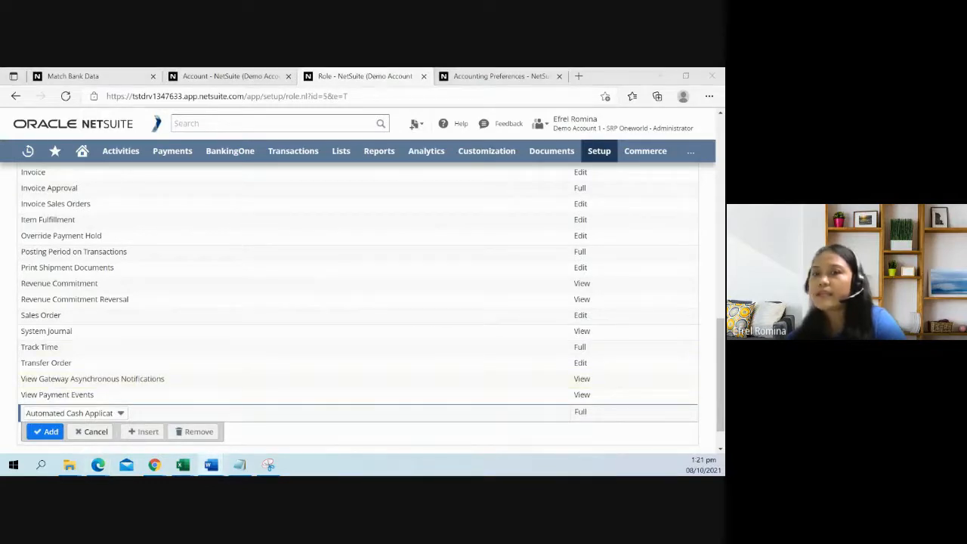
pyautogui.scroll(2, 602, 218)
pyautogui.scroll(10, 602, 218)
pyautogui.scroll(5, 453, 227)
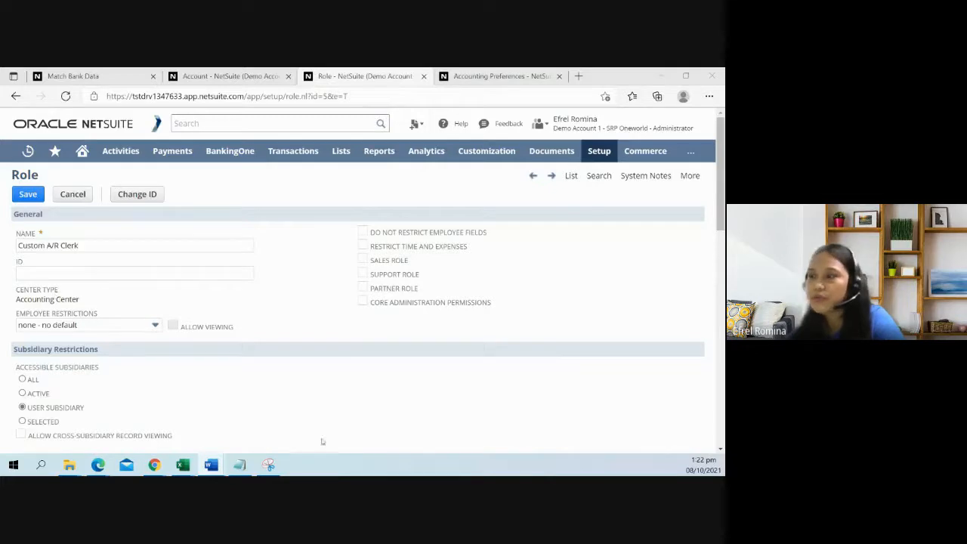
pyautogui.moveTo(183, 465)
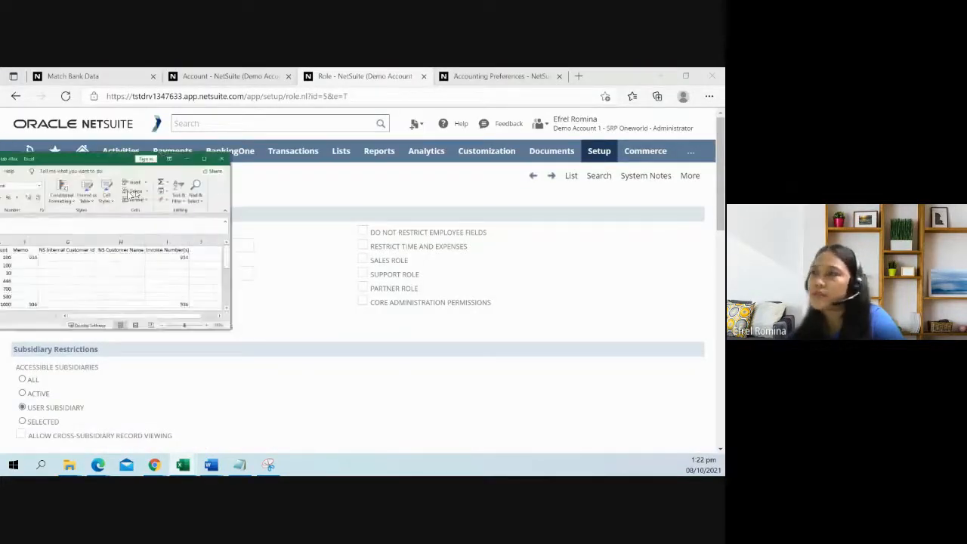
pyautogui.moveTo(84, 155)
pyautogui.mouseDown()
pyautogui.moveTo(257, 155)
pyautogui.moveTo(247, 152)
pyautogui.mouseUp()
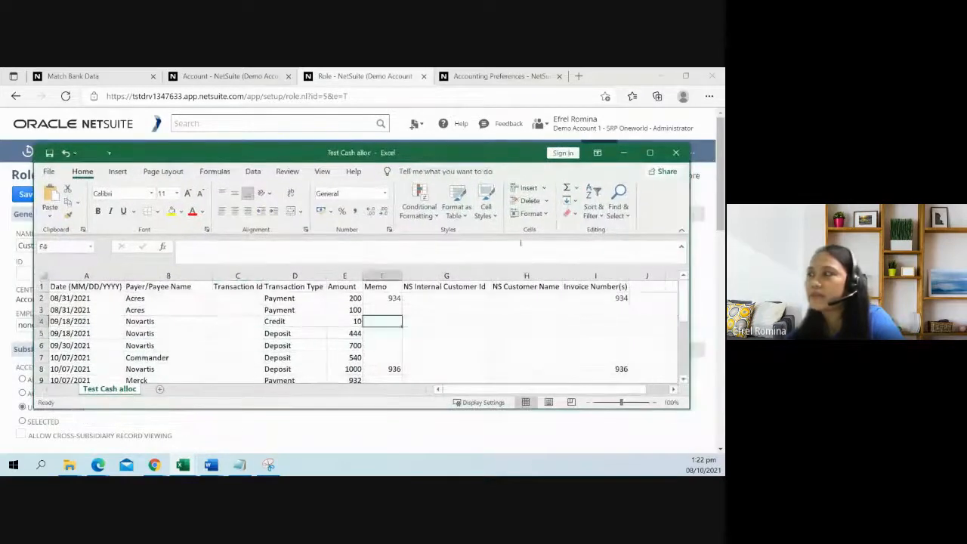
pyautogui.click(346, 310)
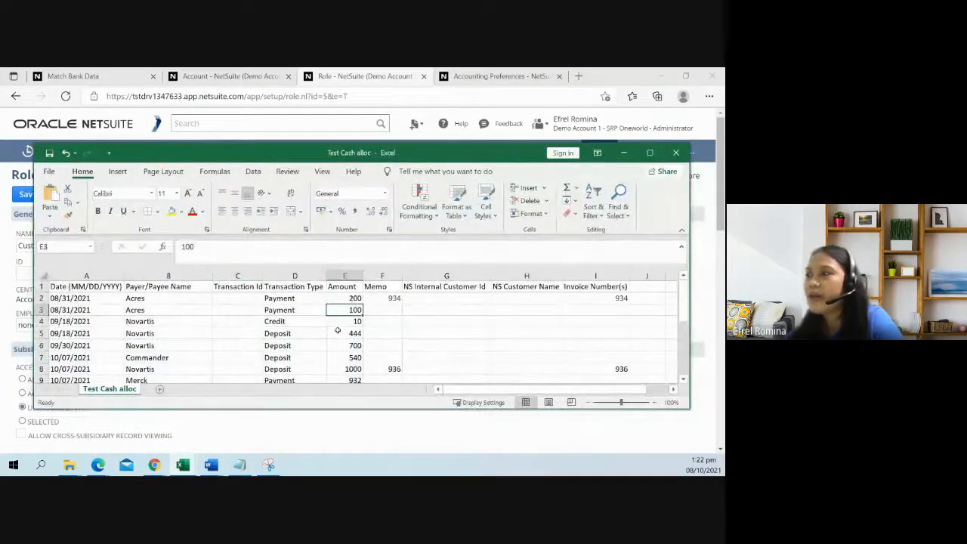
pyautogui.scroll(-1, 389, 316)
pyautogui.scroll(1, 390, 316)
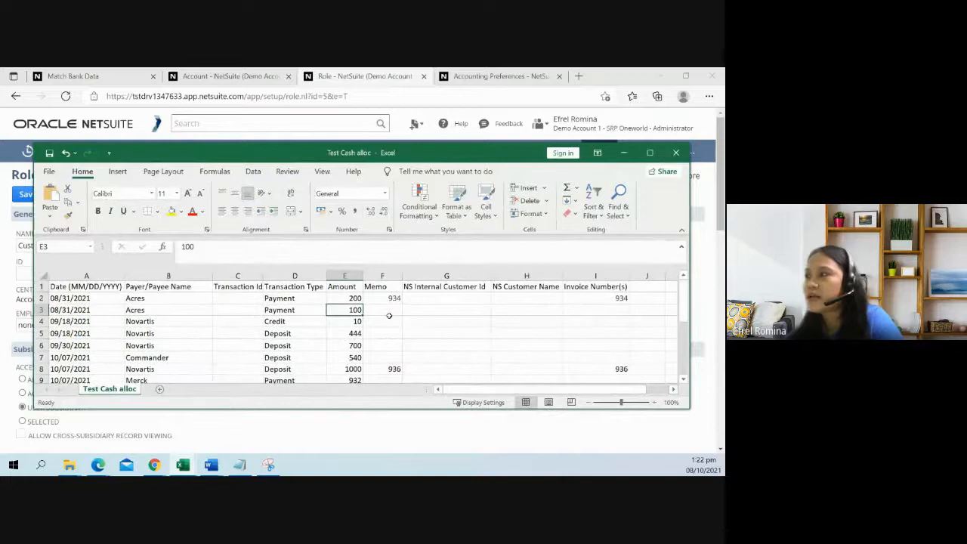
pyautogui.click(586, 275)
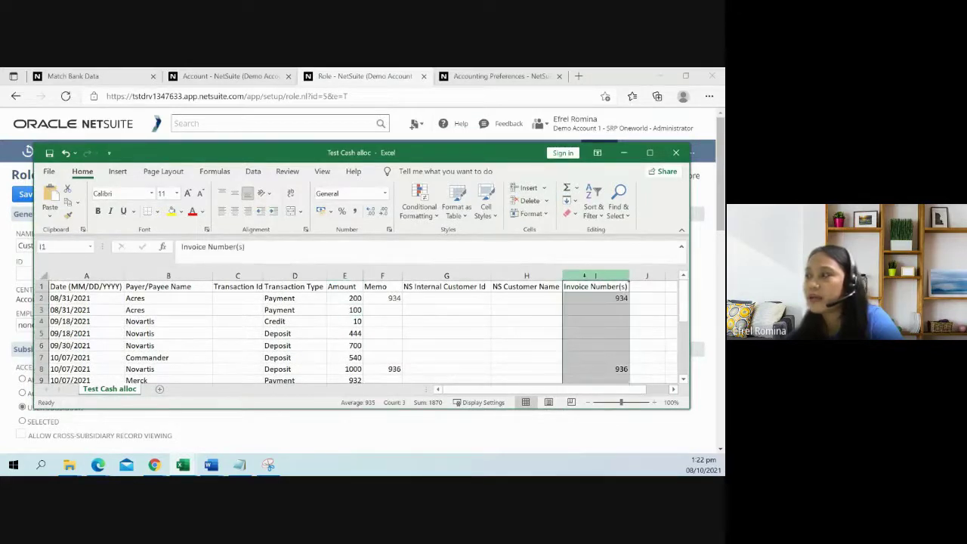
pyautogui.click(314, 309)
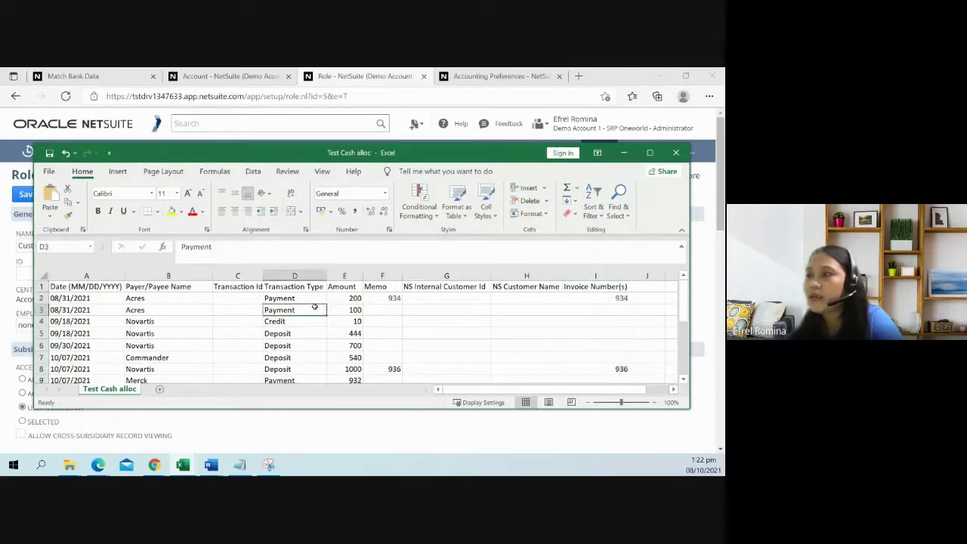
pyautogui.click(155, 298)
pyautogui.click(166, 311)
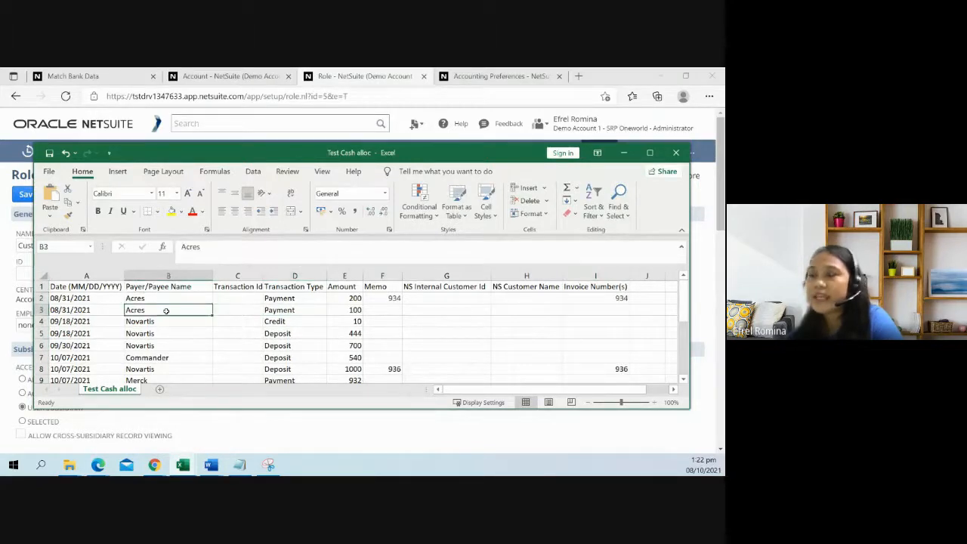
pyautogui.click(169, 299)
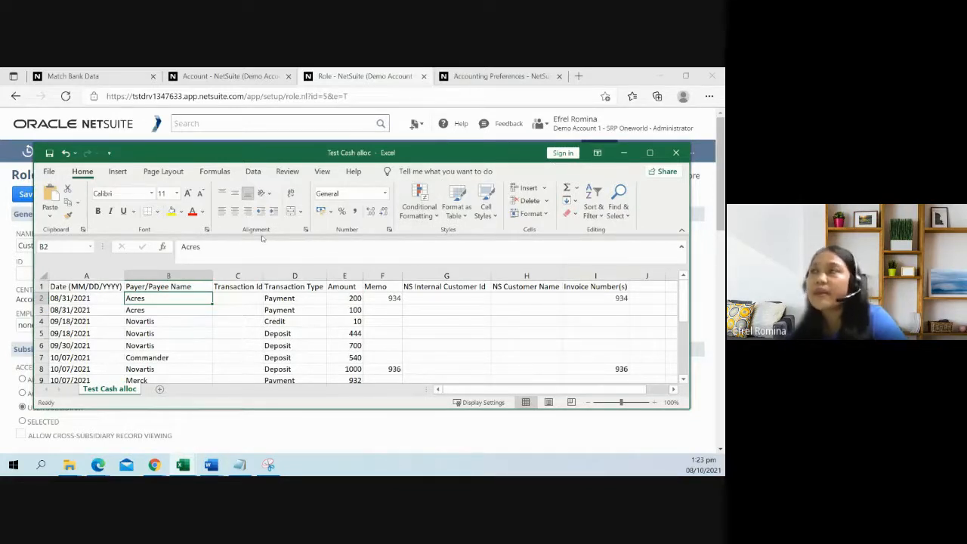
pyautogui.click(624, 155)
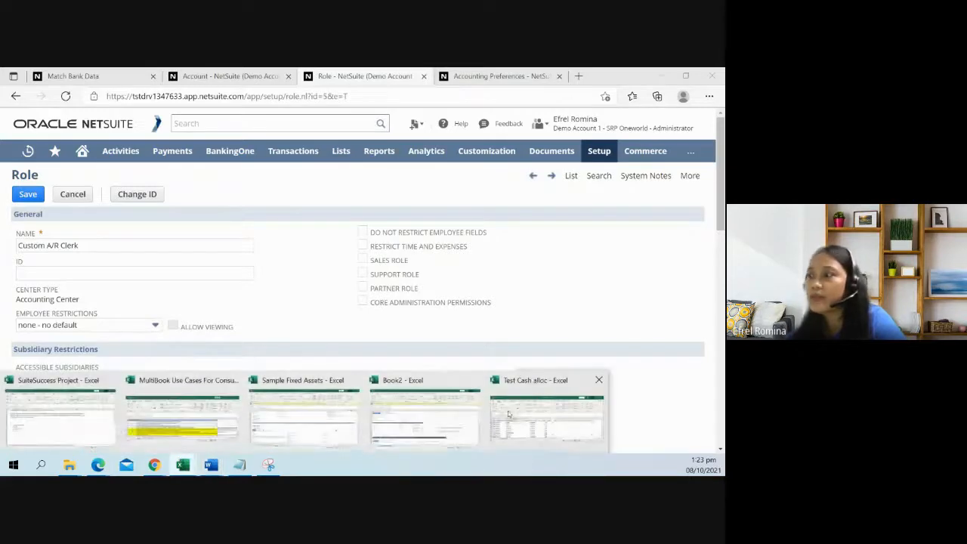
pyautogui.click(168, 322)
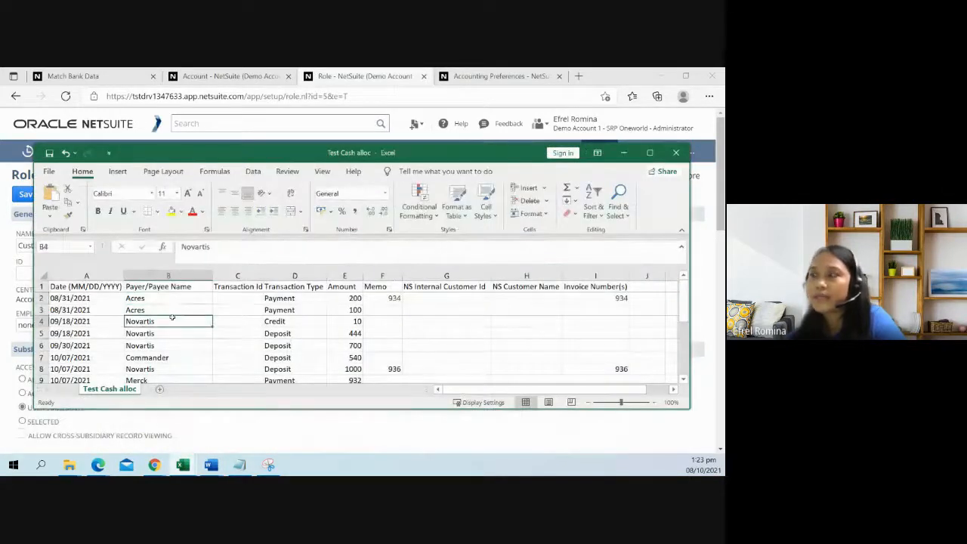
pyautogui.click(623, 152)
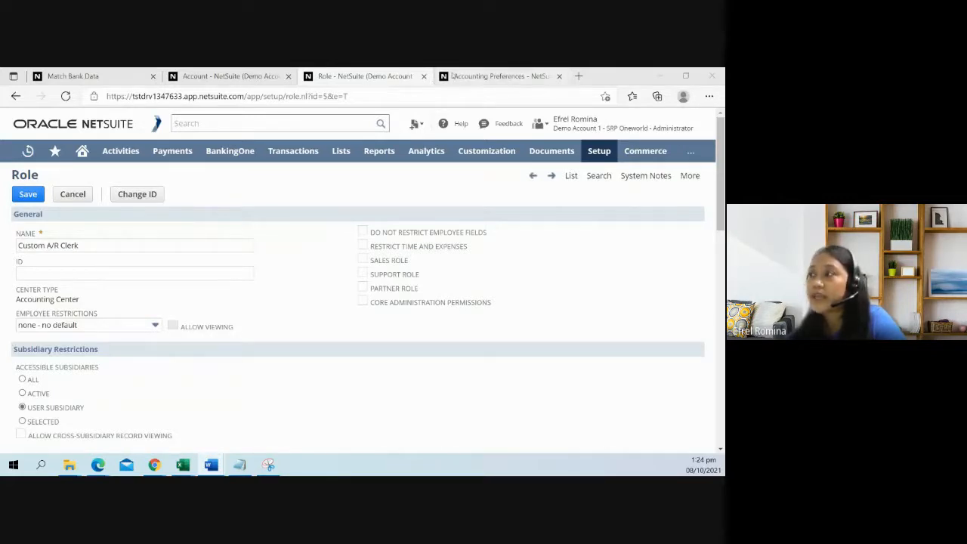
# Keep payments without invoice numbers applied by amount, then oldest invoice, and bring up Test Cash alloc.
pyautogui.click(499, 75)
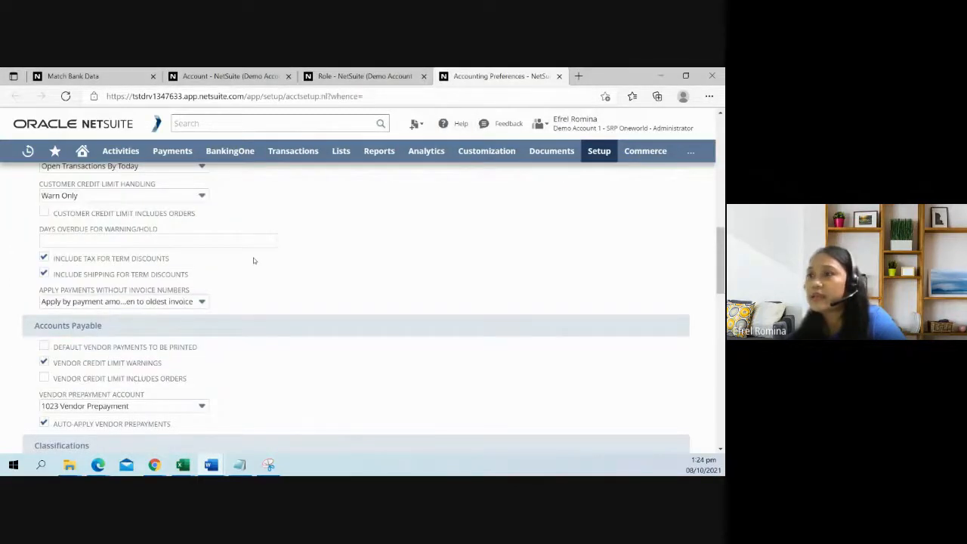
pyautogui.scroll(4, 253, 258)
pyautogui.scroll(-2, 251, 257)
pyautogui.scroll(-2, 252, 261)
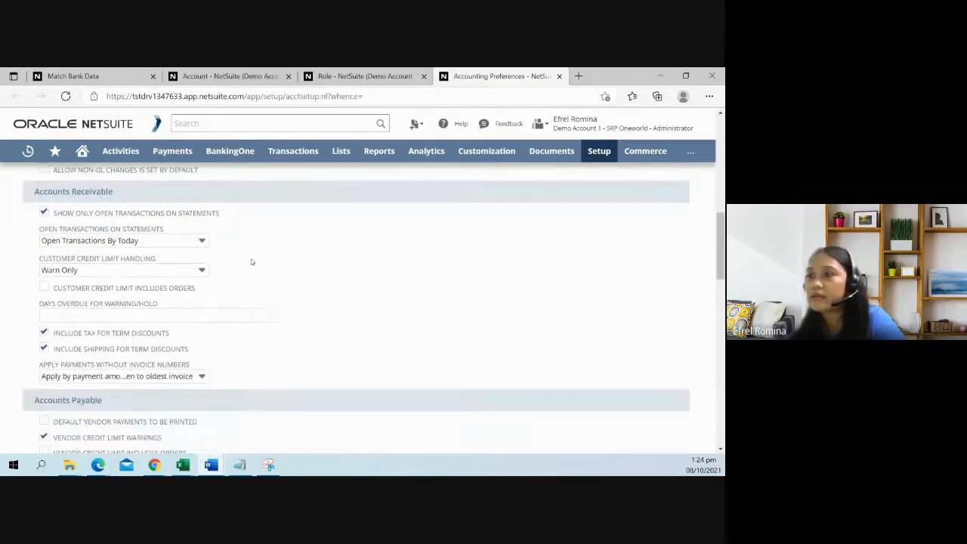
pyautogui.scroll(-2, 251, 259)
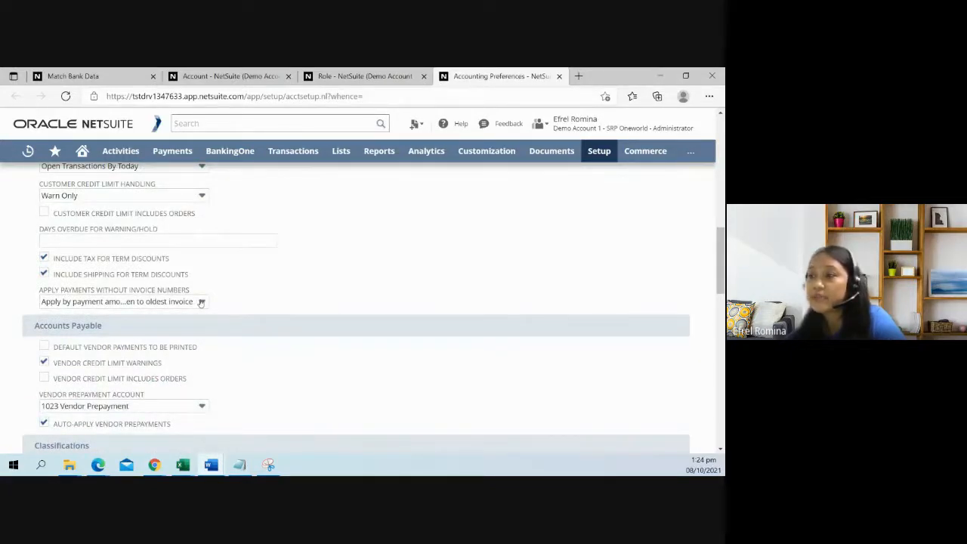
pyautogui.click(202, 302)
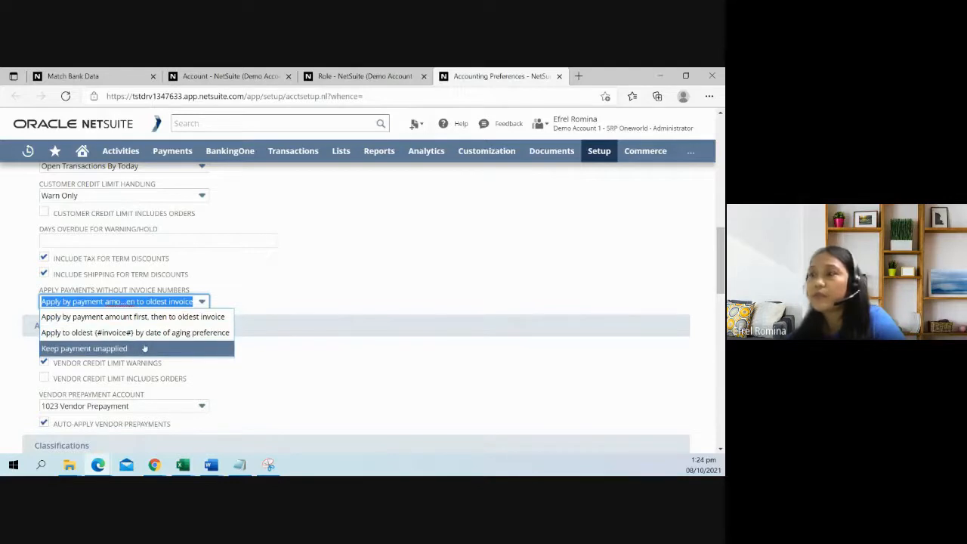
pyautogui.click(357, 281)
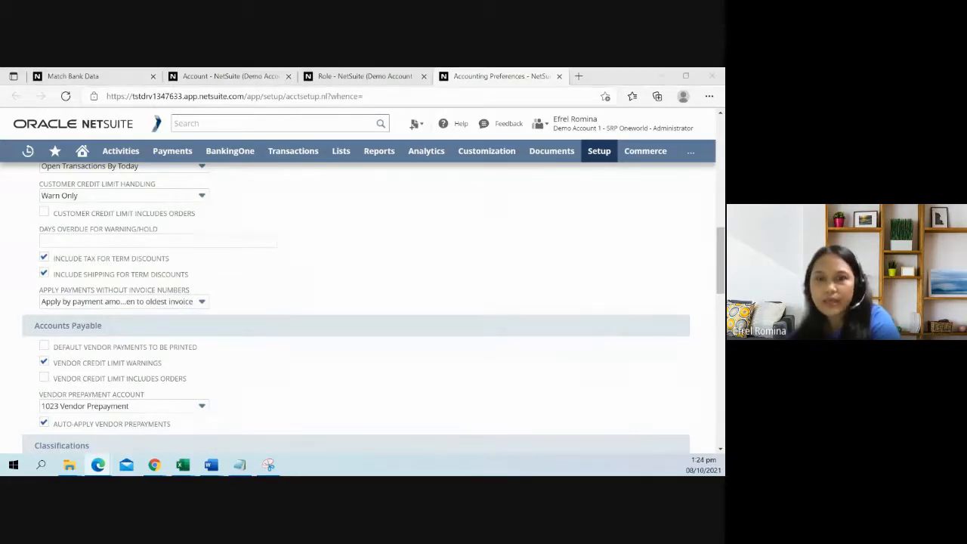
pyautogui.click(183, 465)
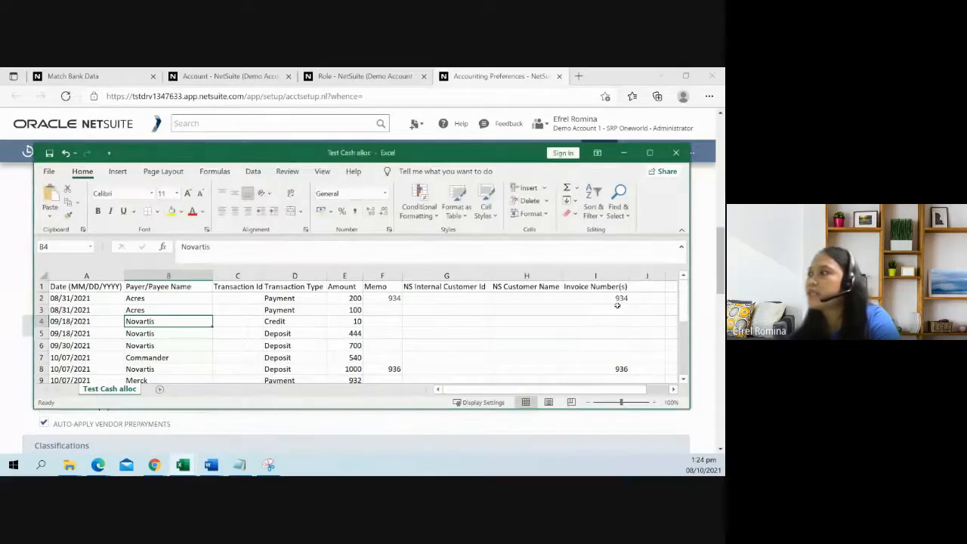
# Select payer names Acres to Merck in B2:B9, move Excel aside, and show Match Bank Data.
pyautogui.click(527, 322)
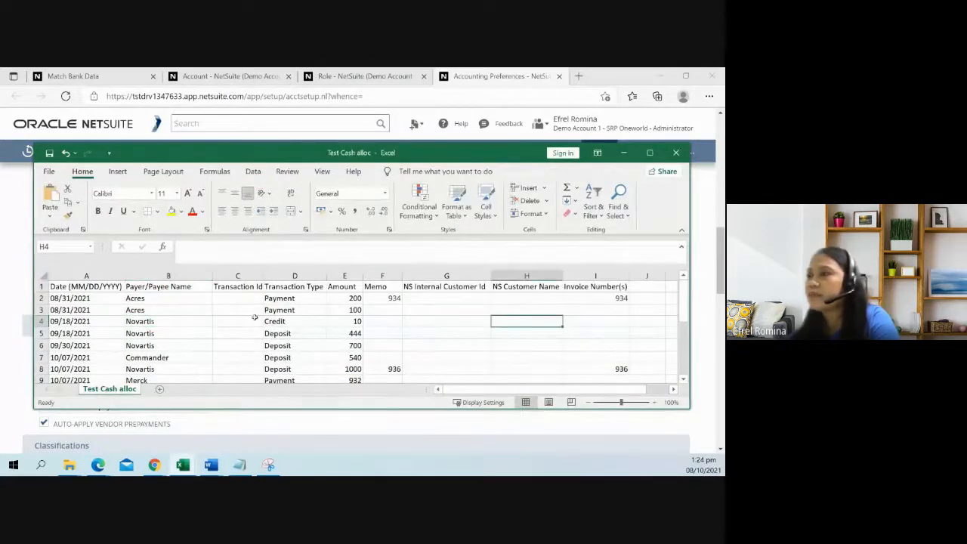
pyautogui.moveTo(144, 297); pyautogui.dragTo(149, 336)
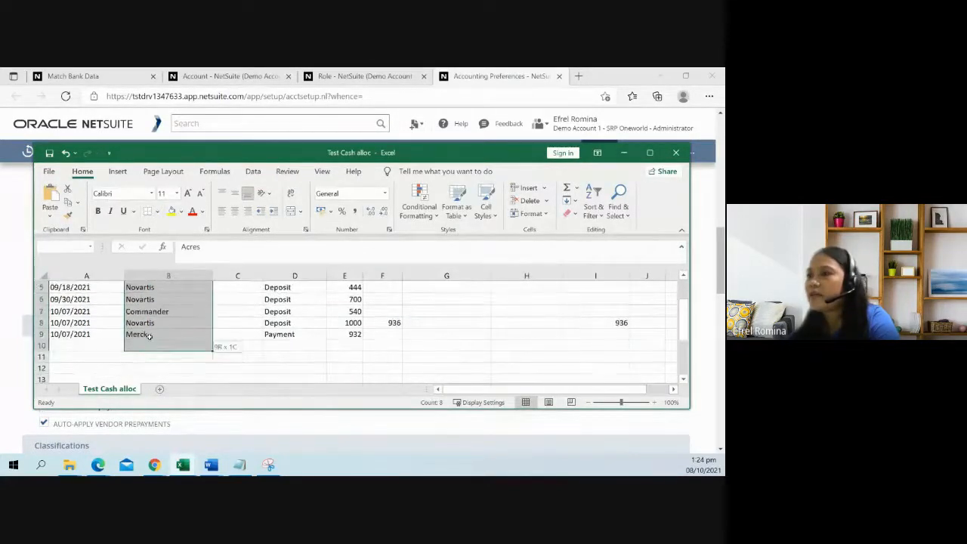
pyautogui.scroll(3, 254, 344)
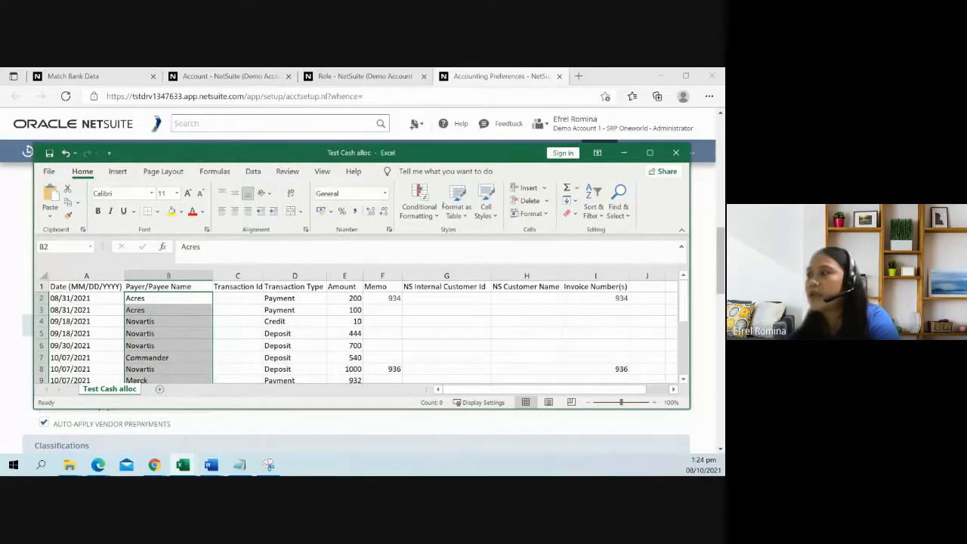
pyautogui.moveTo(484, 152)
pyautogui.mouseDown()
pyautogui.moveTo(91, 221)
pyautogui.moveTo(1, 227)
pyautogui.mouseUp()
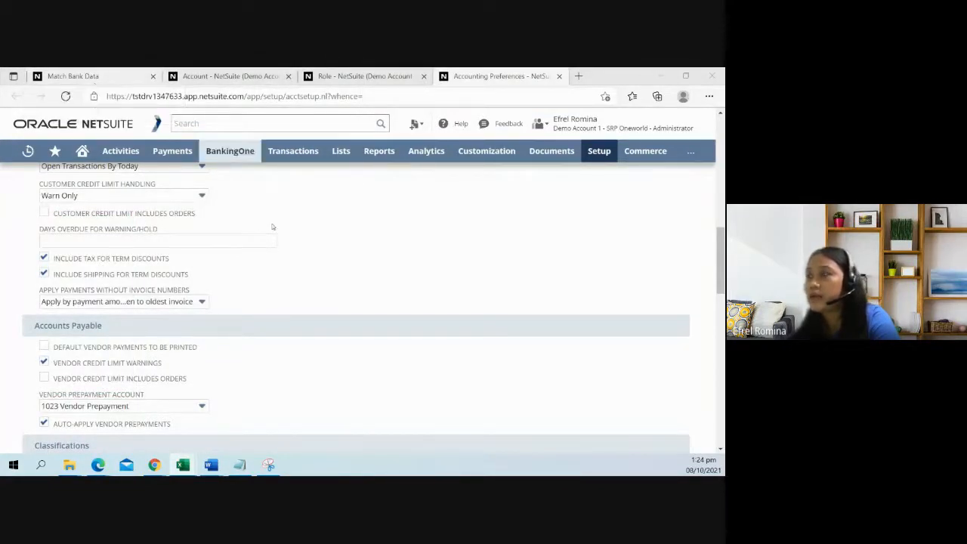
pyautogui.scroll(3, 280, 236)
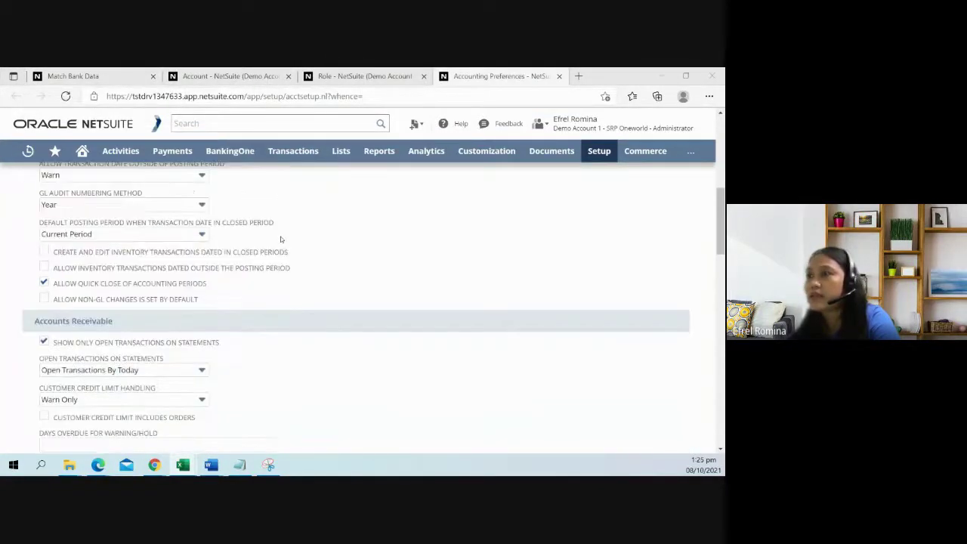
pyautogui.click(116, 78)
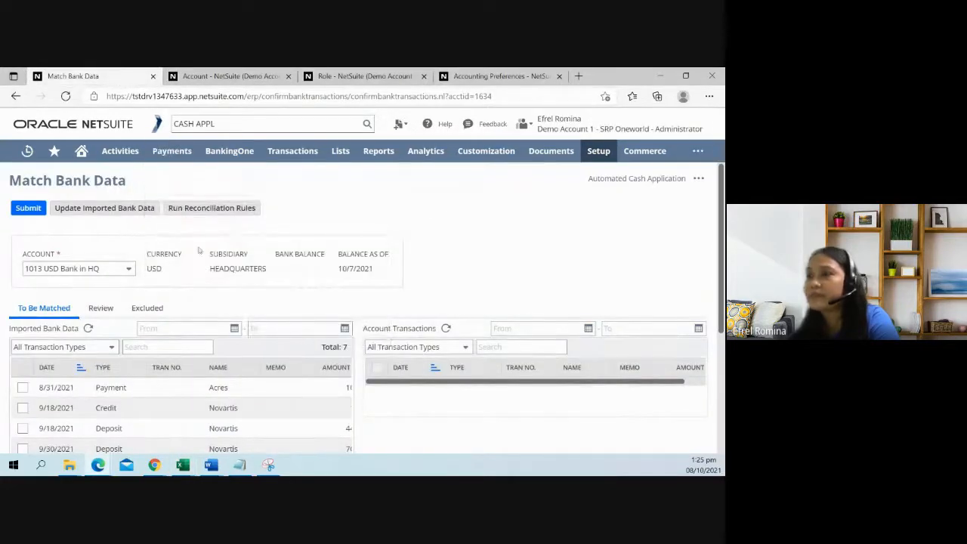
pyautogui.scroll(-1, 417, 244)
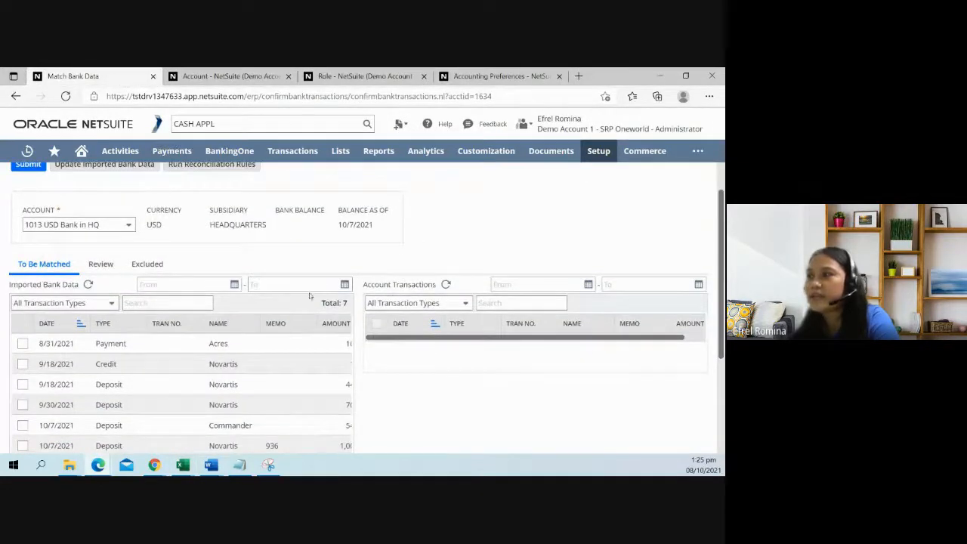
pyautogui.scroll(-1, 310, 293)
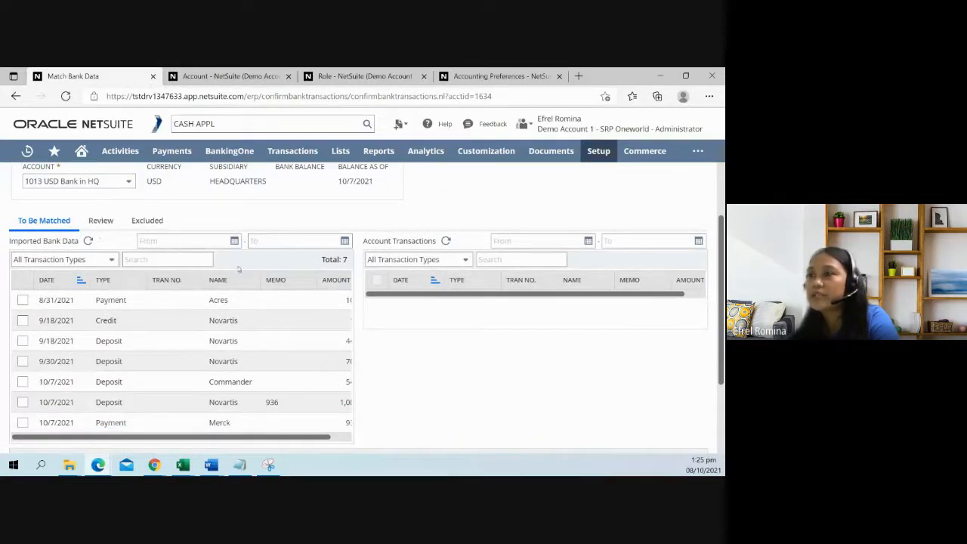
pyautogui.click(101, 220)
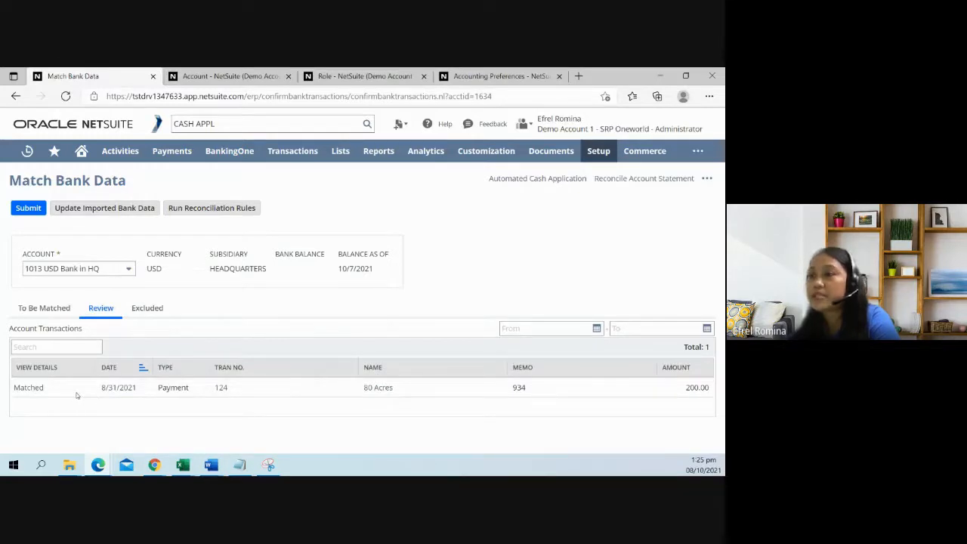
pyautogui.click(44, 307)
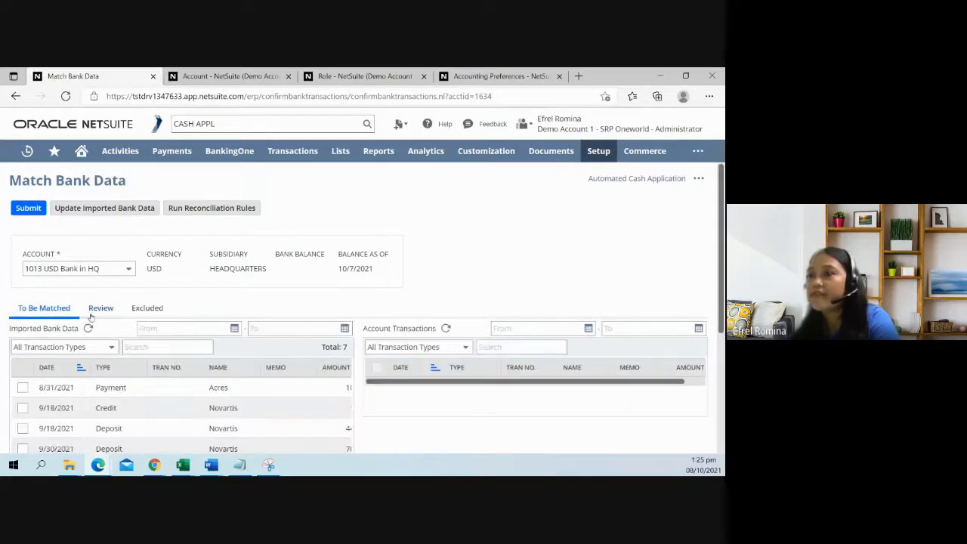
pyautogui.scroll(-2, 98, 313)
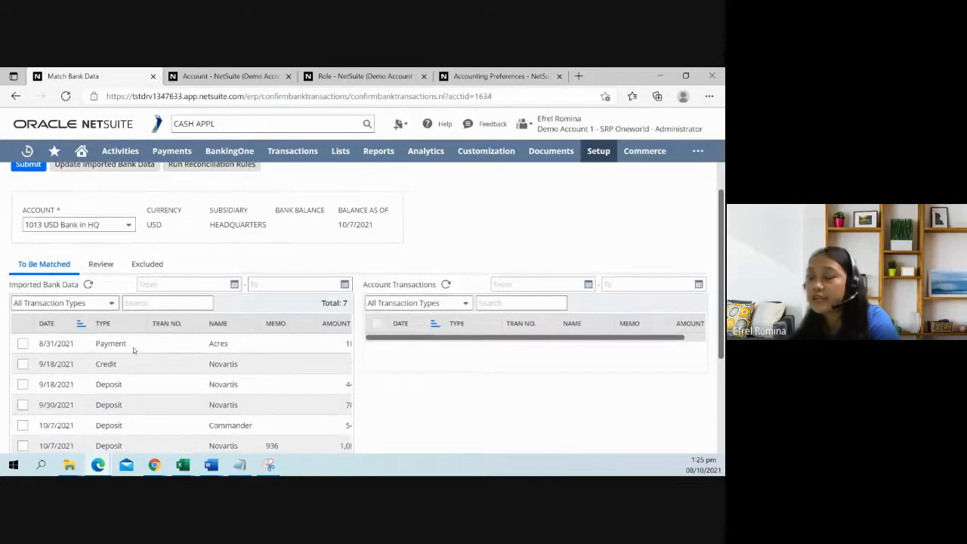
pyautogui.scroll(-2, 137, 351)
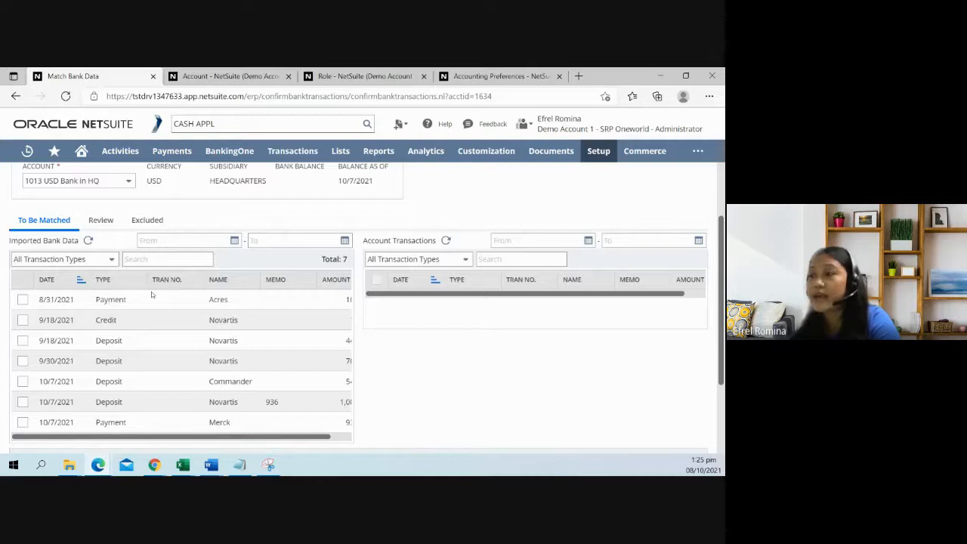
pyautogui.scroll(3, 152, 295)
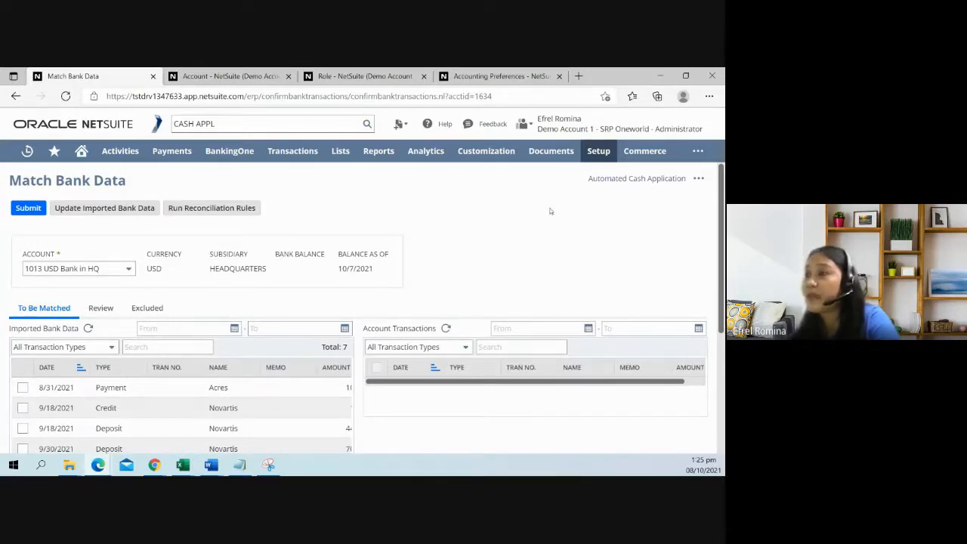
# Open Automated Cash Application and start editing the Acres payment's customer.
pyautogui.click(635, 179)
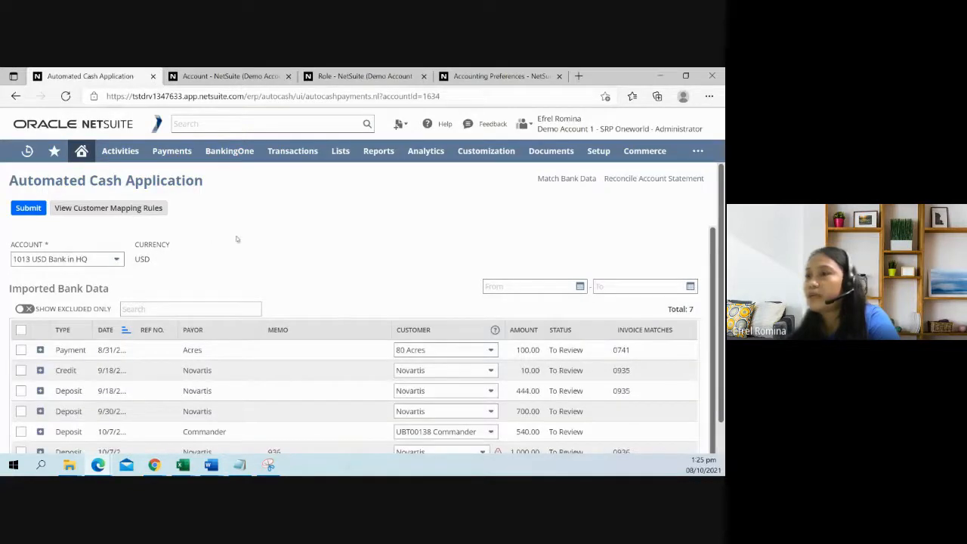
pyautogui.scroll(-2, 266, 251)
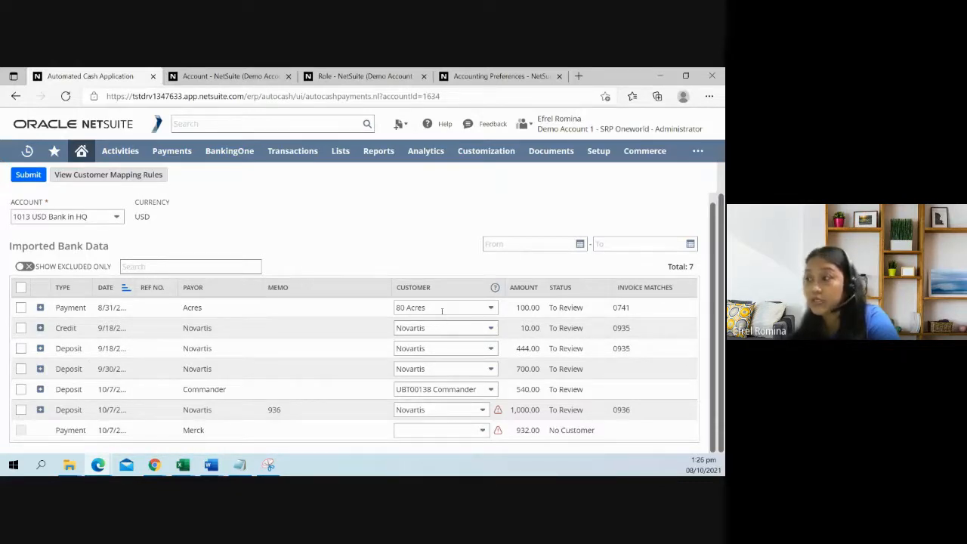
pyautogui.click(491, 308)
# Keep 80 Acres as customer, expand the Acres line and view 80 Acres' open invoices.
pyautogui.click(492, 308)
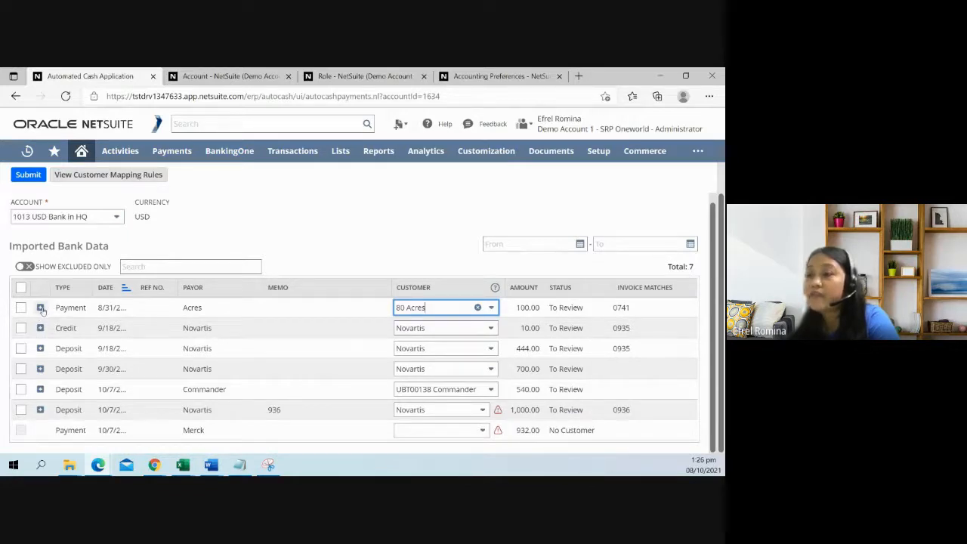
pyautogui.click(41, 308)
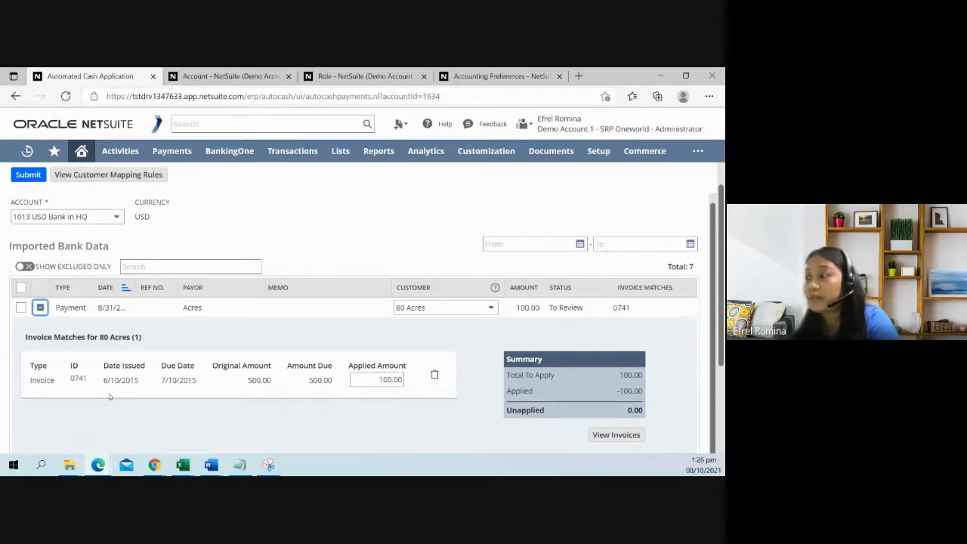
pyautogui.scroll(-1, 227, 363)
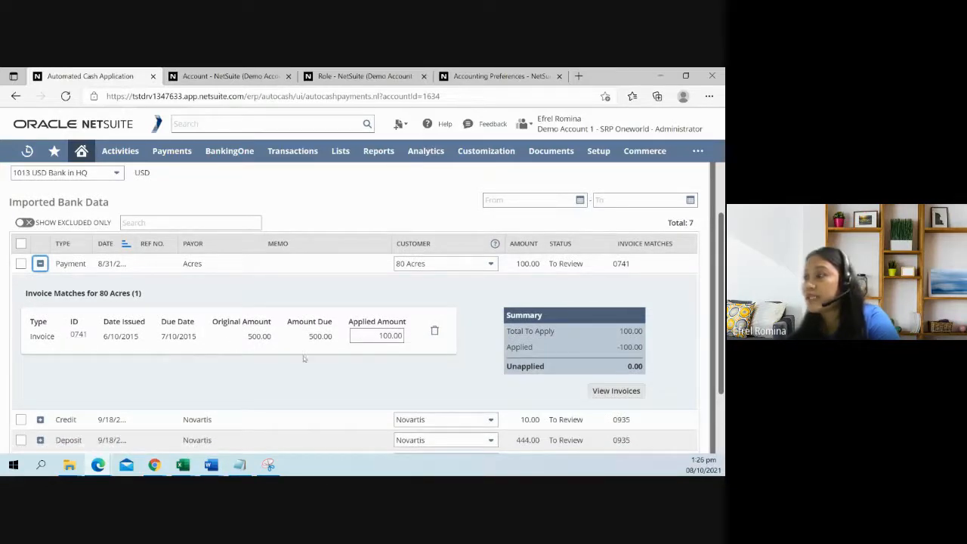
pyautogui.click(617, 391)
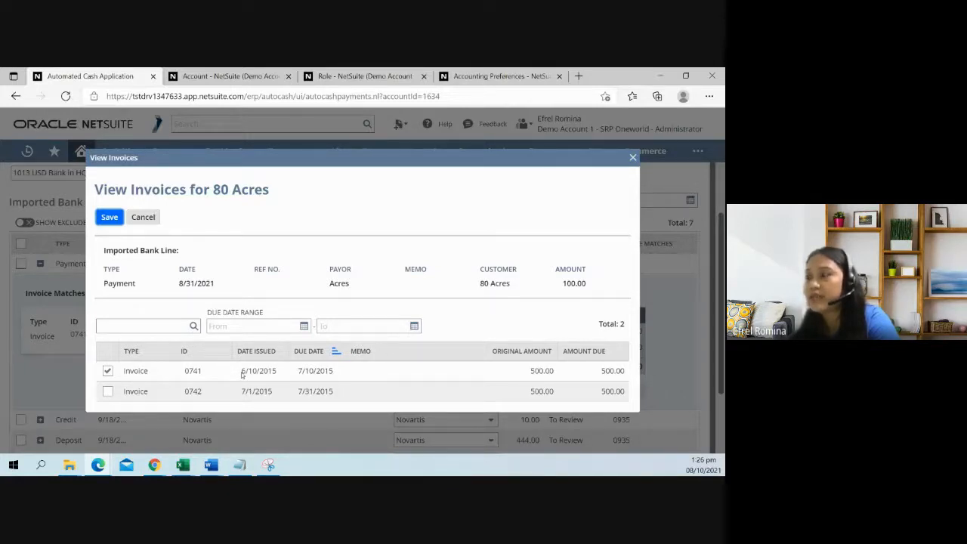
# Close the invoice list, collapse the Acres match details and mark the $100 Acres payment Ready To Submit.
pyautogui.click(634, 159)
pyautogui.moveTo(575, 123)
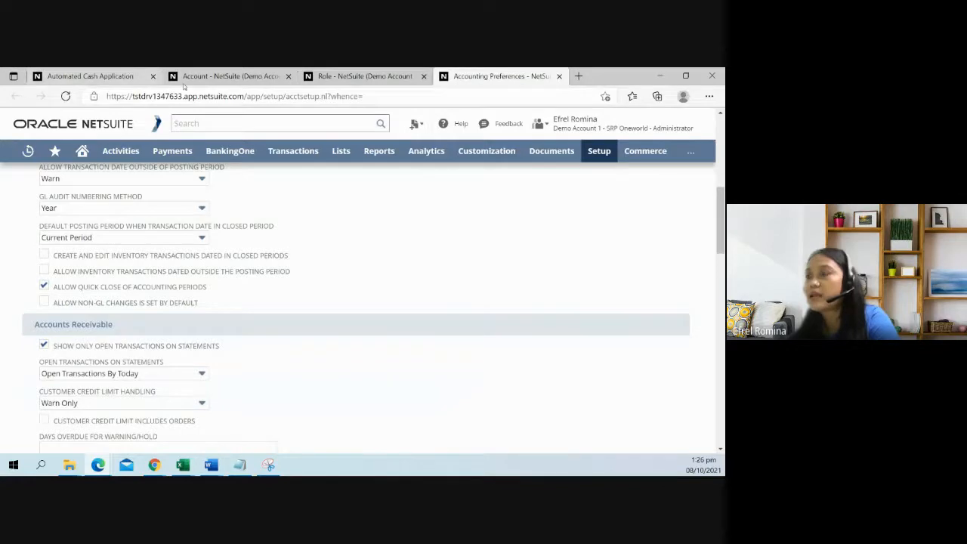
pyautogui.click(91, 75)
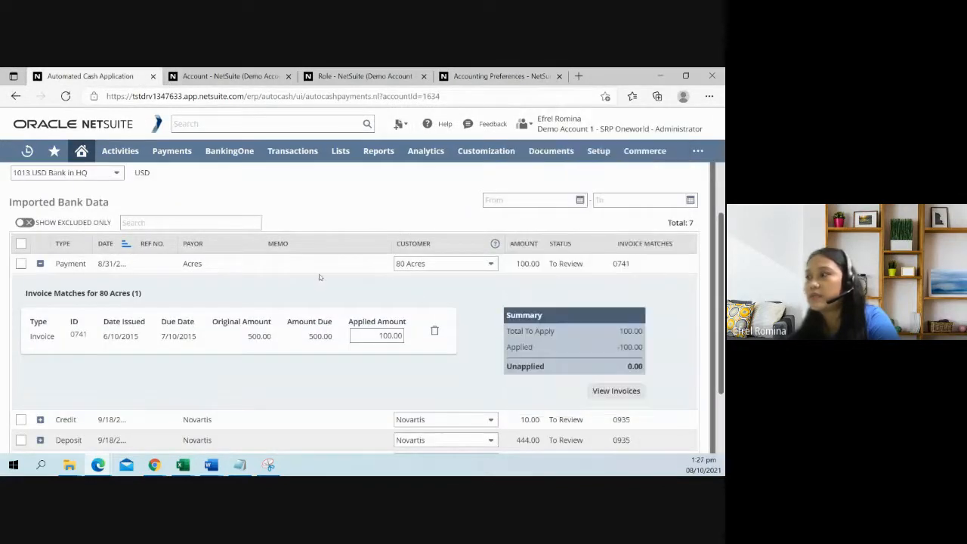
pyautogui.click(145, 373)
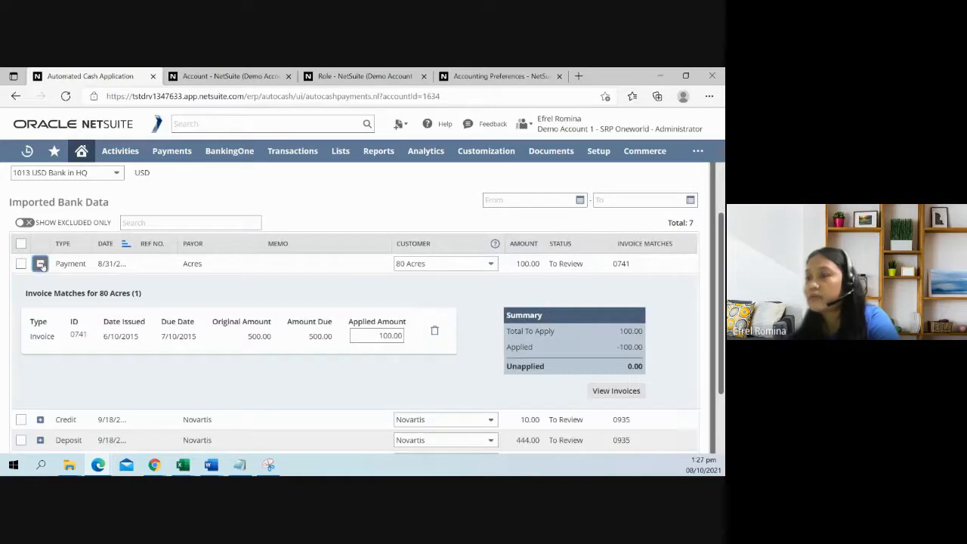
pyautogui.click(40, 263)
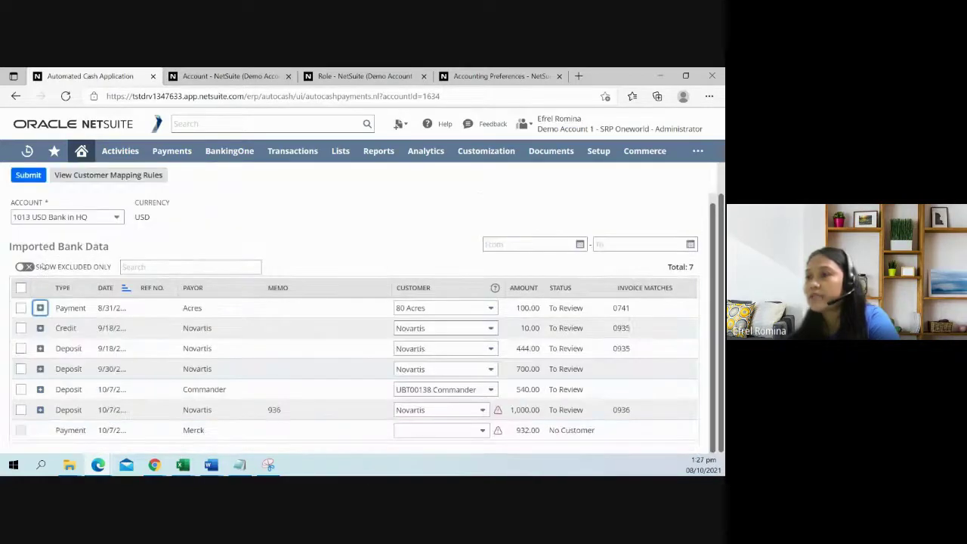
pyautogui.click(21, 308)
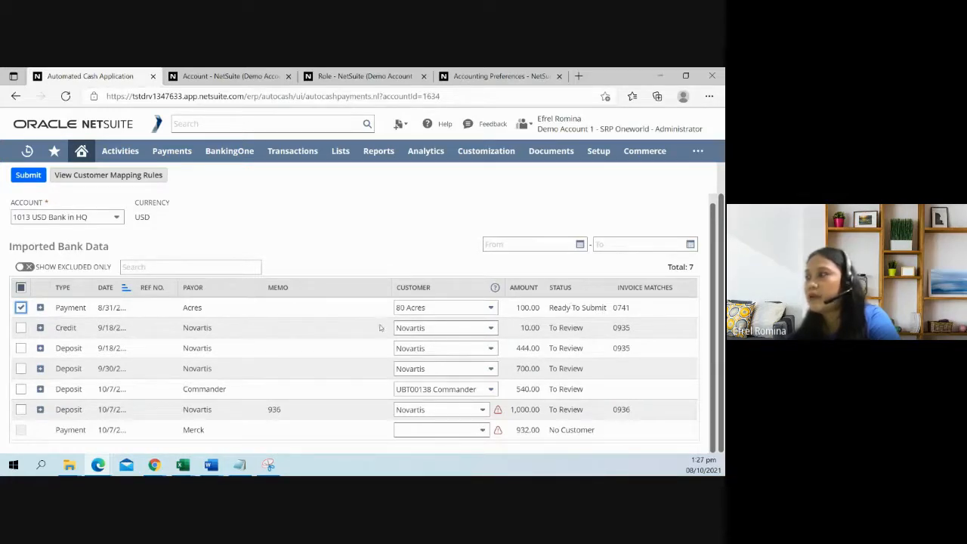
pyautogui.scroll(1, 379, 325)
pyautogui.scroll(-1, 380, 328)
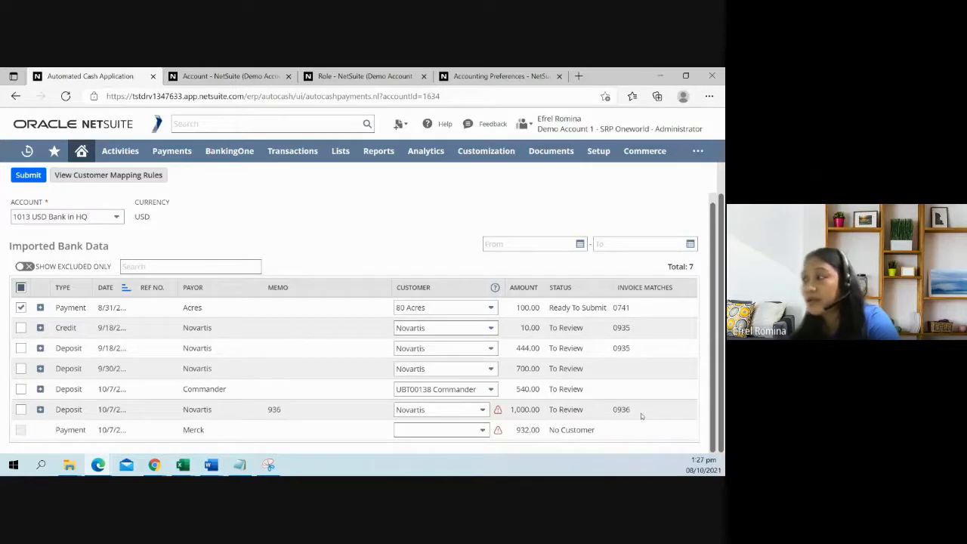
# Mark the $1,000 Novartis deposit matched to invoice 0936 Ready To Submit.
pyautogui.moveTo(632, 409); pyautogui.dragTo(602, 411)
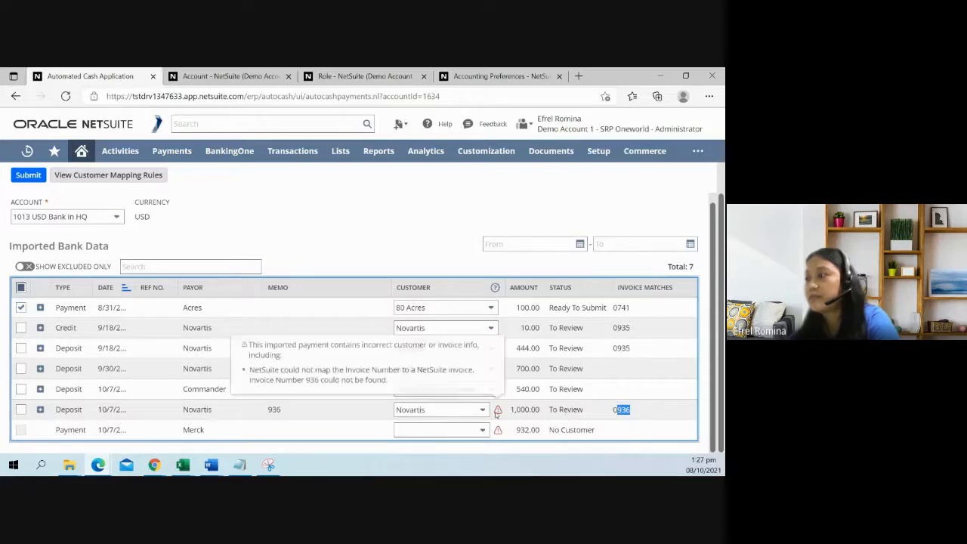
pyautogui.moveTo(498, 409)
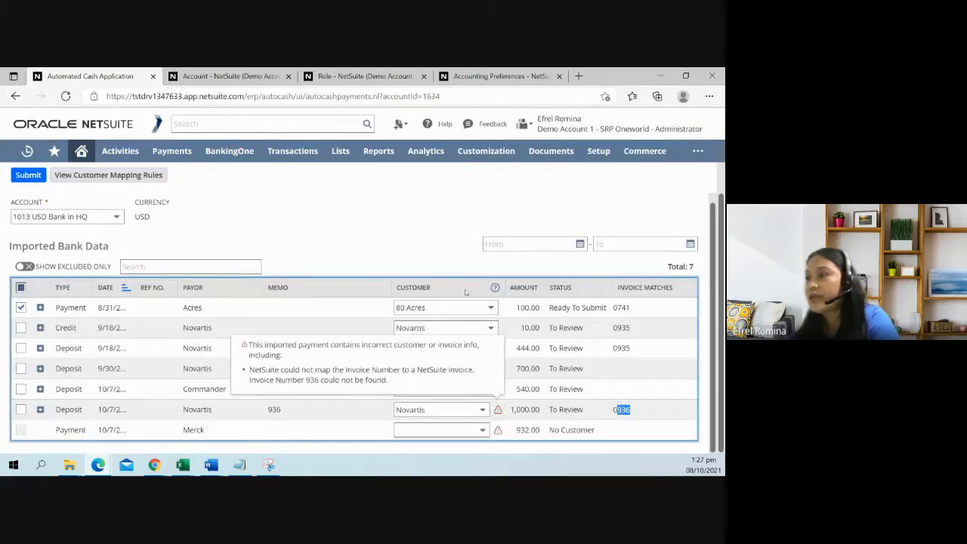
pyautogui.click(21, 409)
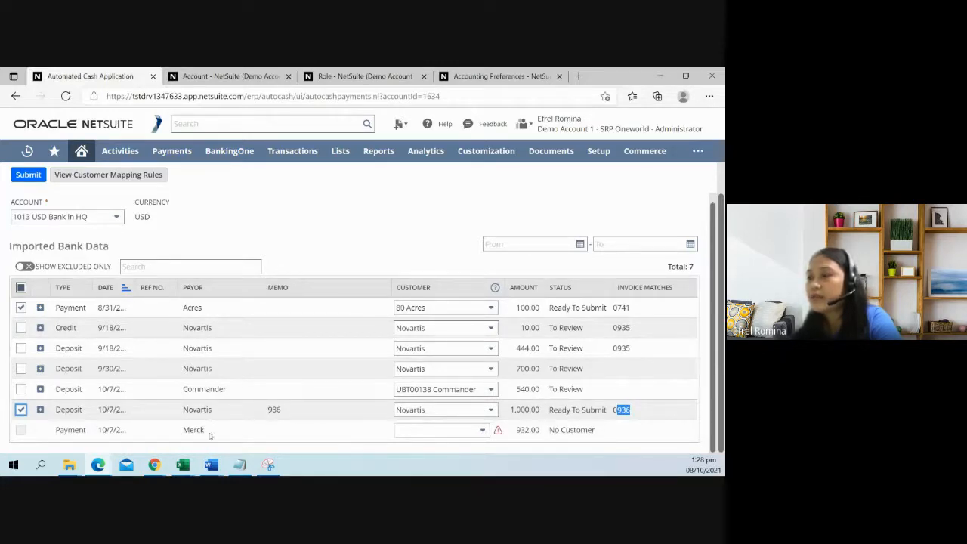
# Assign UBT00131 Oracle to the $932 Merck payment and decline the customer mapping rule.
pyautogui.moveTo(209, 430); pyautogui.dragTo(181, 431)
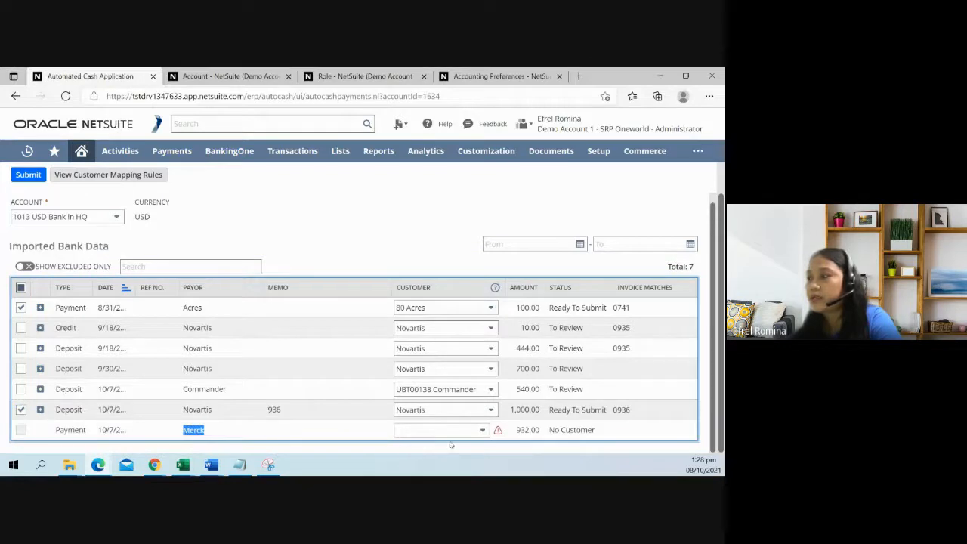
pyautogui.click(482, 432)
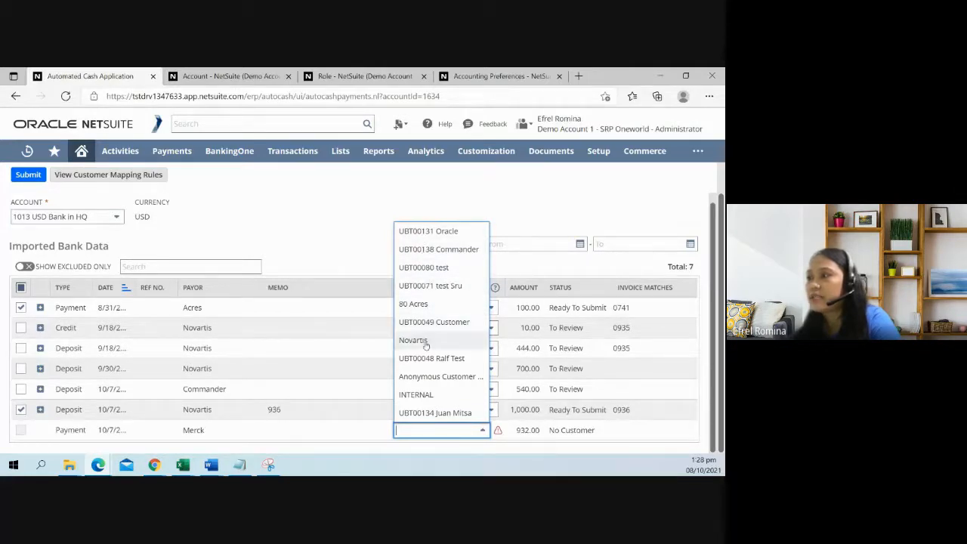
pyautogui.click(435, 233)
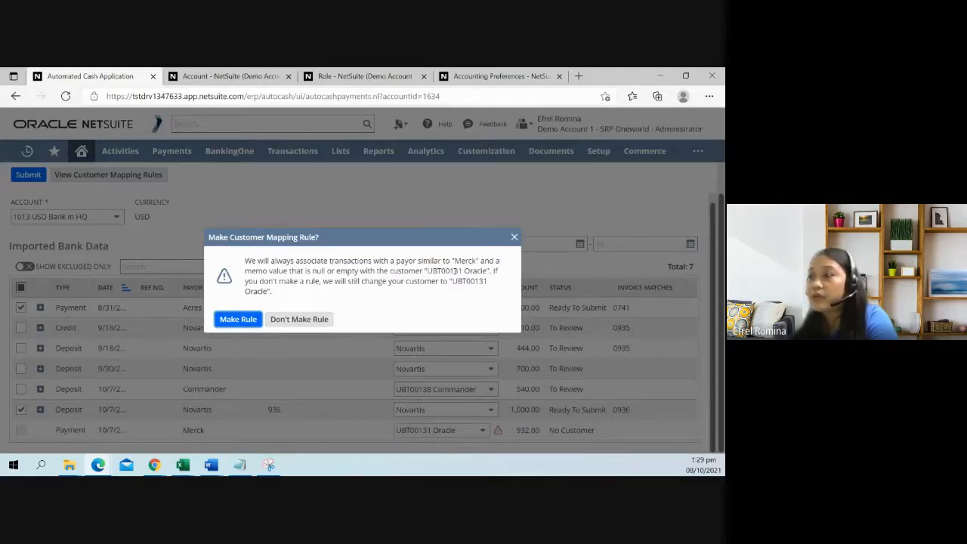
pyautogui.click(309, 323)
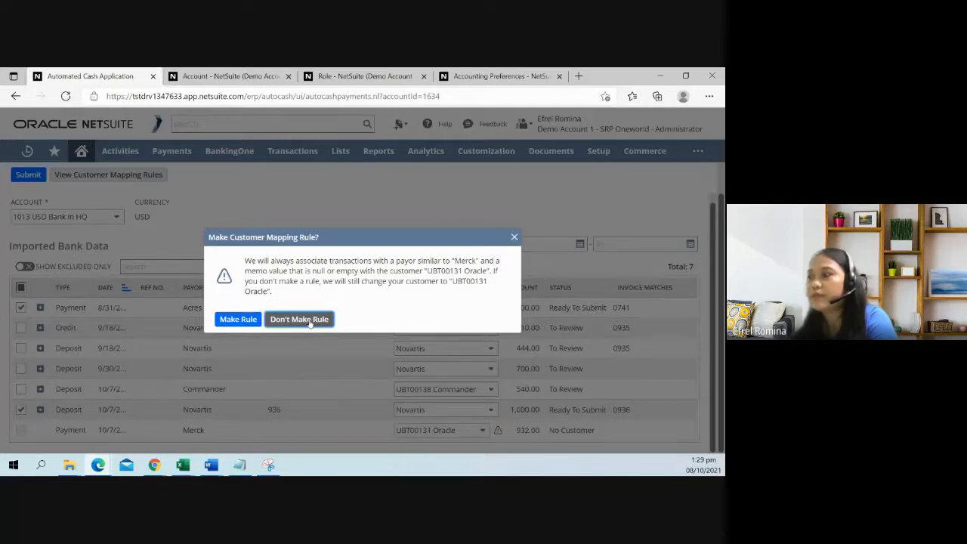
pyautogui.click(310, 321)
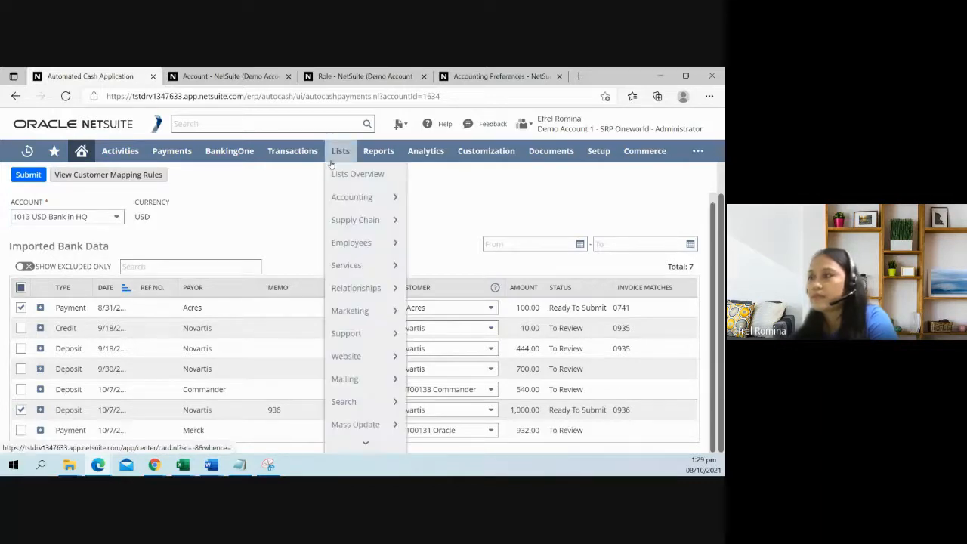
# Mark the Merck payment ready and submit the batch of three payments.
pyautogui.click(21, 431)
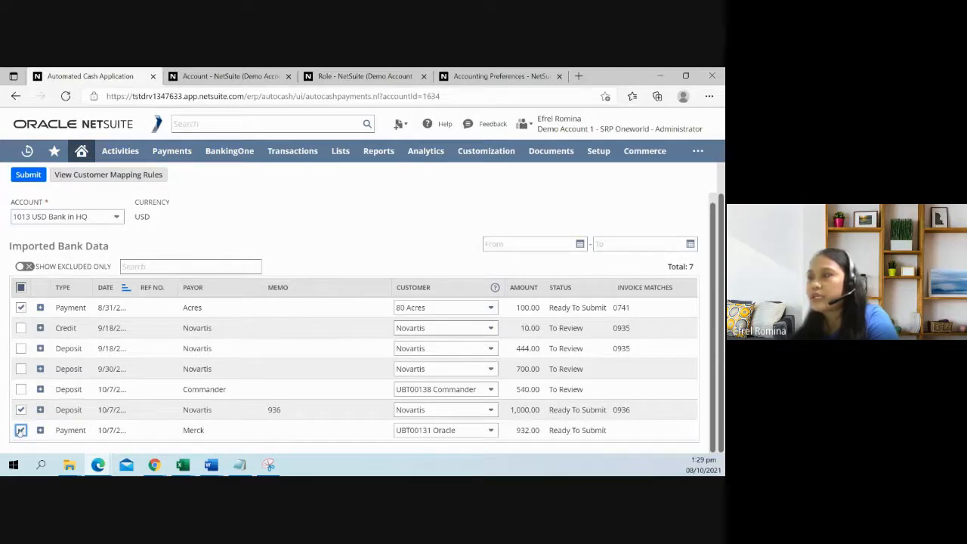
pyautogui.scroll(1, 34, 333)
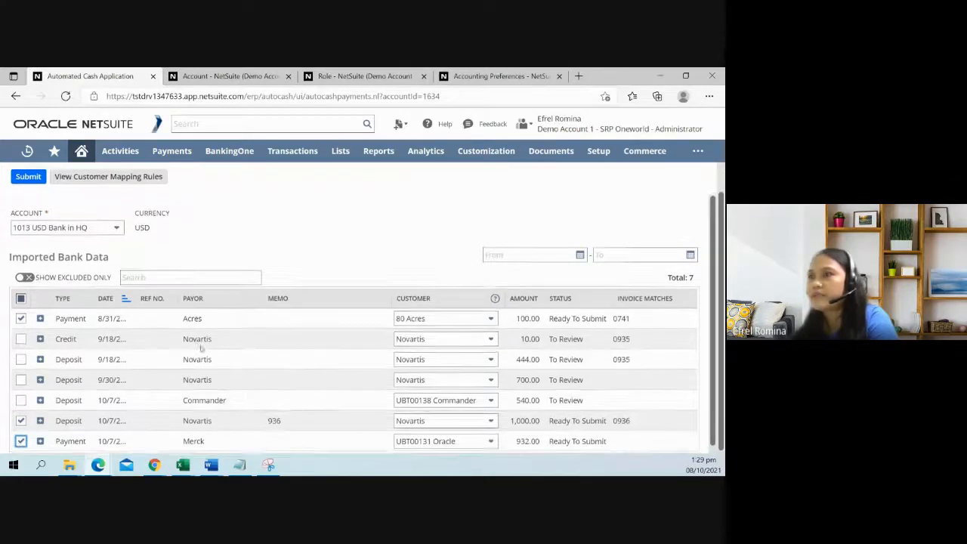
pyautogui.scroll(2, 149, 333)
pyautogui.click(33, 214)
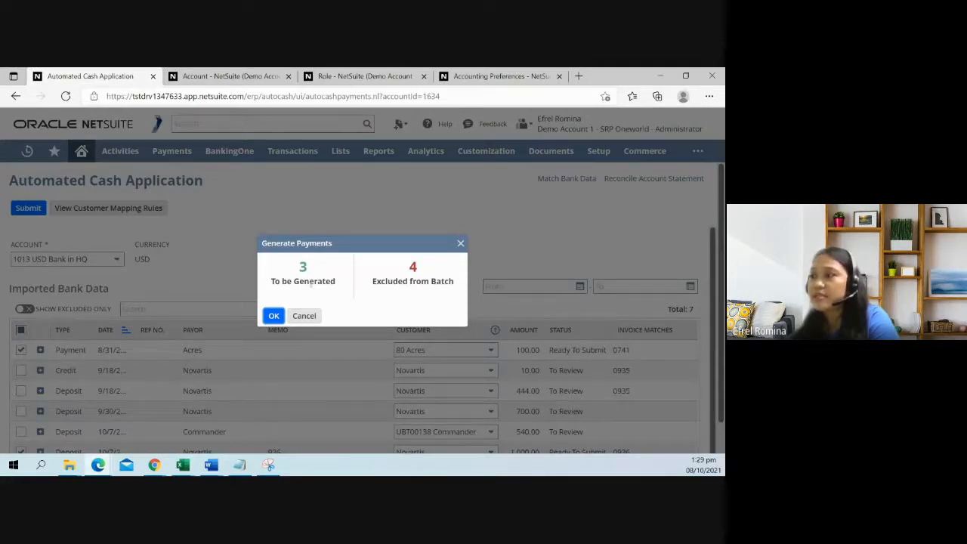
# Confirm generating the three payments and refresh until all lines complete as Payments #125–#127.
pyautogui.click(274, 316)
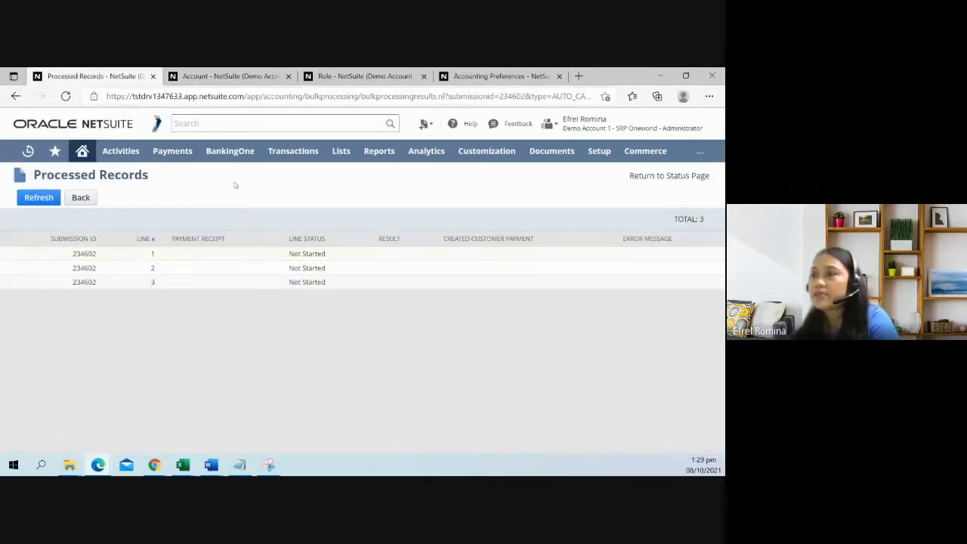
pyautogui.click(39, 198)
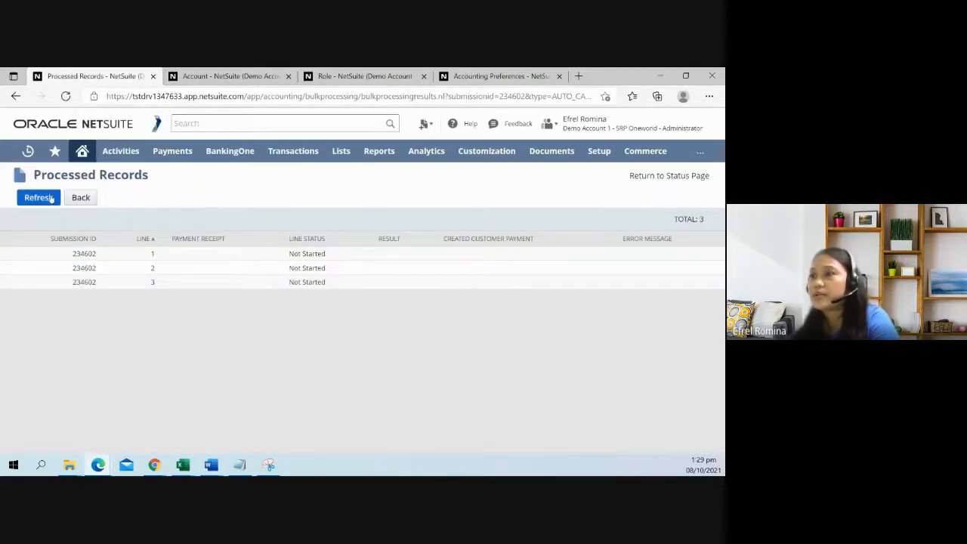
pyautogui.click(46, 198)
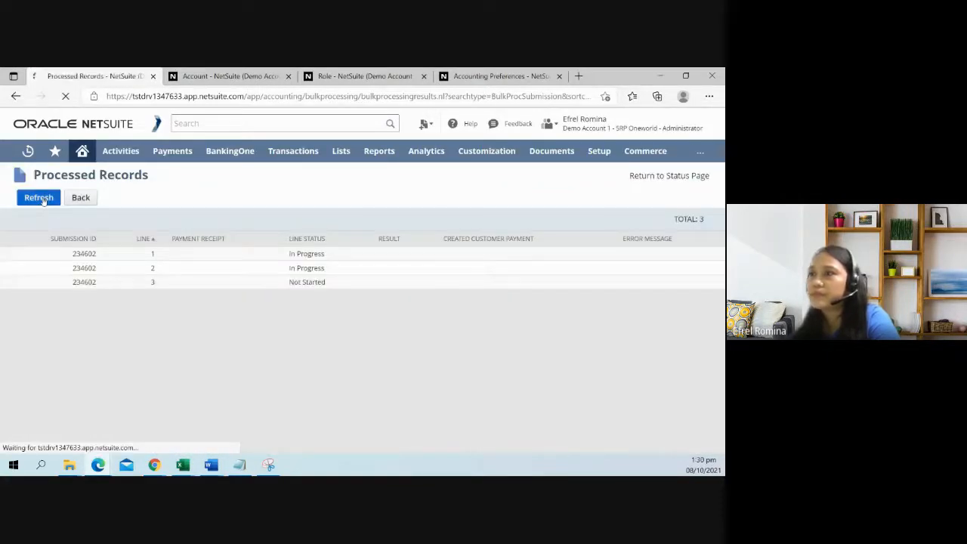
pyautogui.click(44, 200)
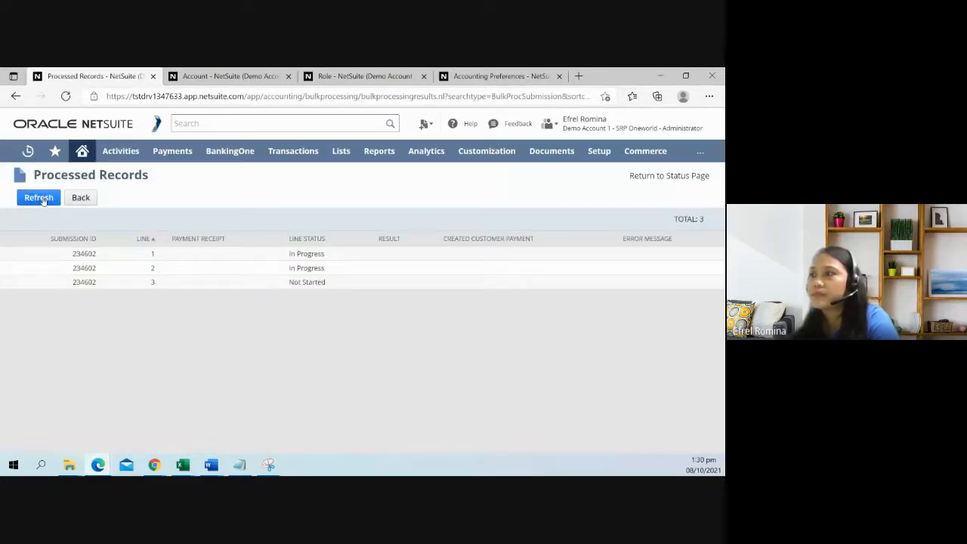
pyautogui.click(42, 199)
pyautogui.click(41, 201)
pyautogui.click(42, 201)
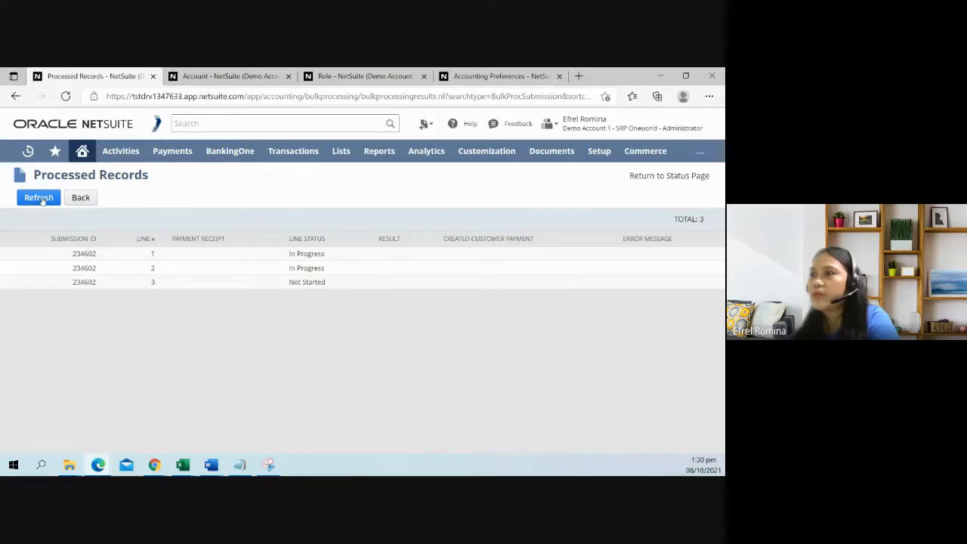
pyautogui.click(42, 201)
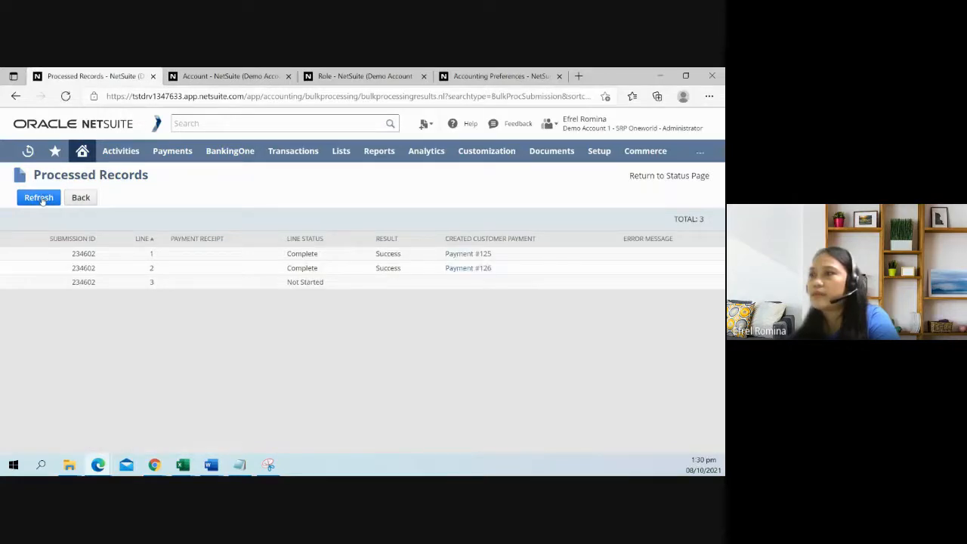
pyautogui.click(41, 201)
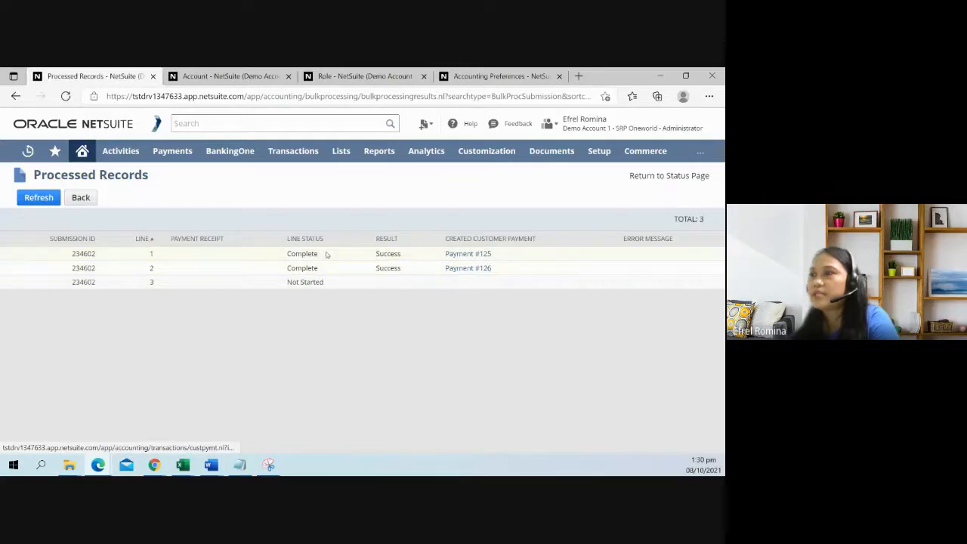
pyautogui.click(46, 199)
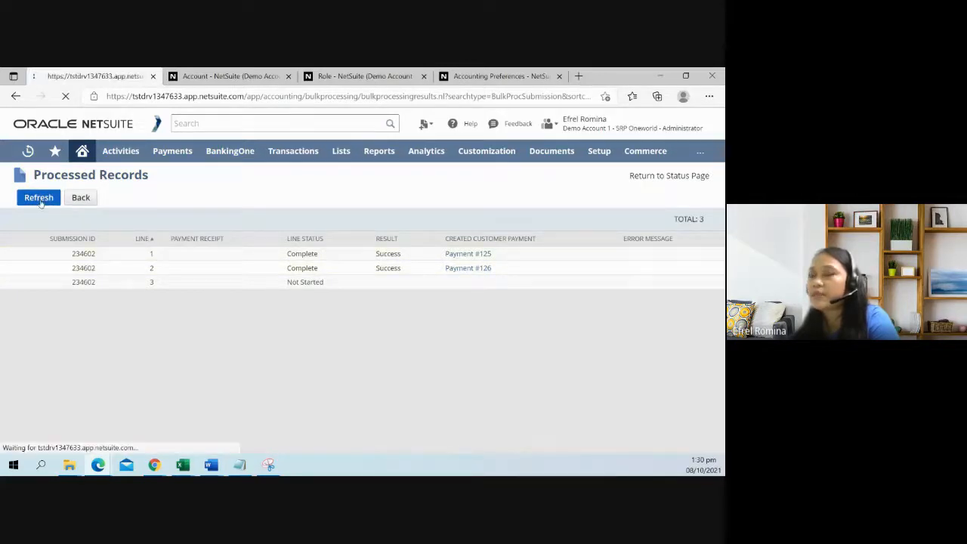
pyautogui.click(41, 203)
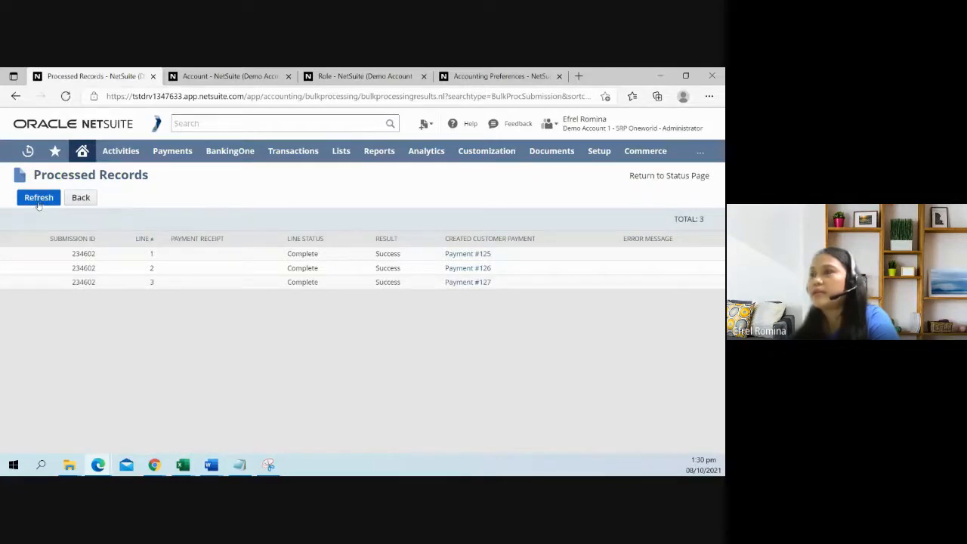
# Bring up the link options on Payment #125 in Processed Records.
pyautogui.rightClick(458, 255)
pyautogui.click(491, 250)
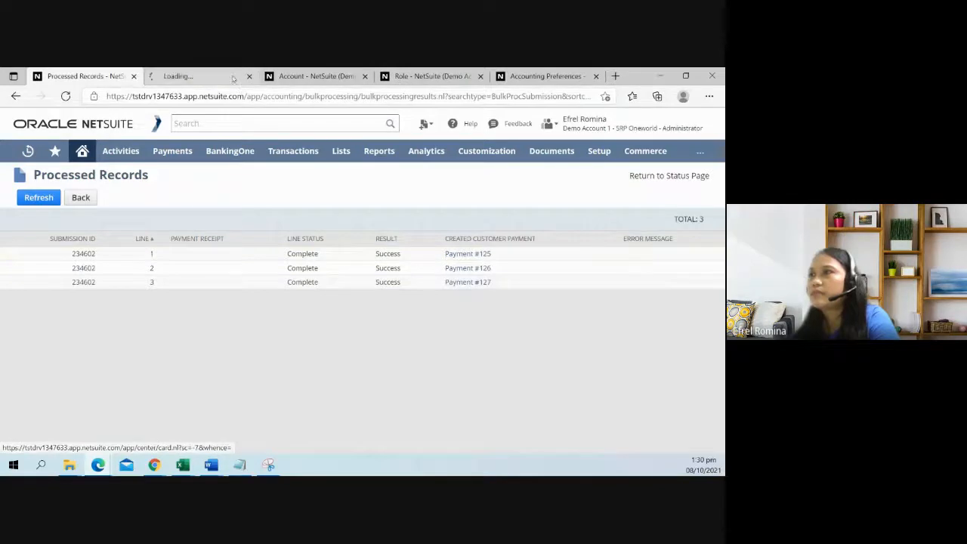
pyautogui.click(181, 75)
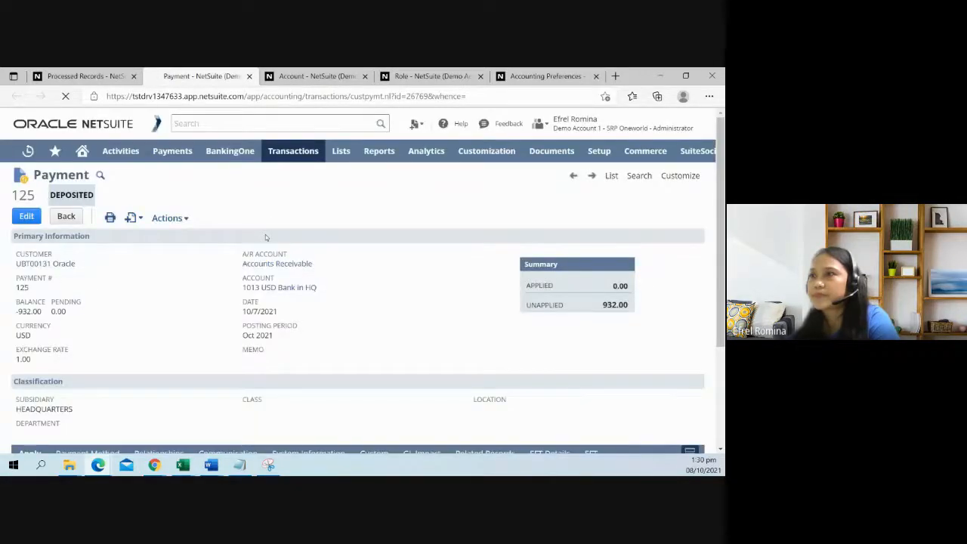
pyautogui.scroll(-1, 265, 234)
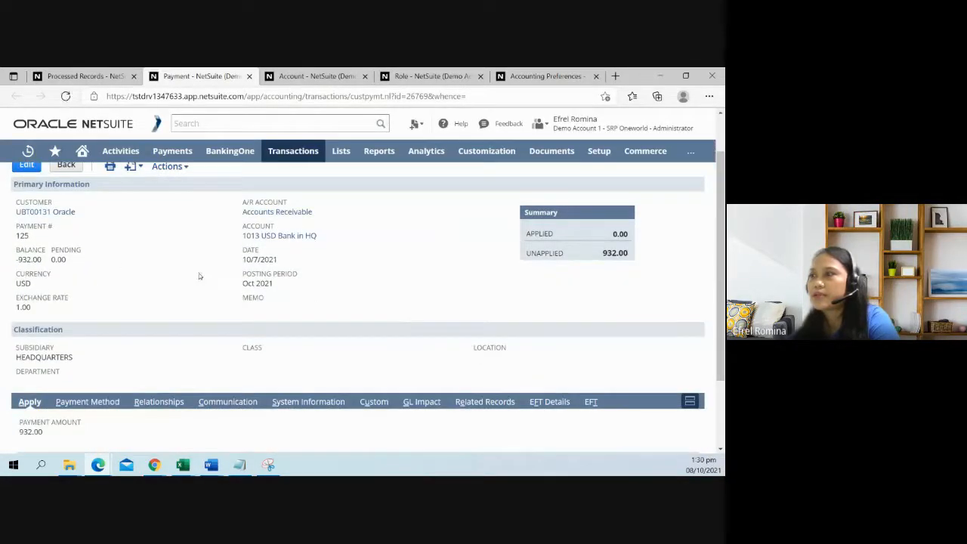
pyautogui.scroll(-2, 172, 294)
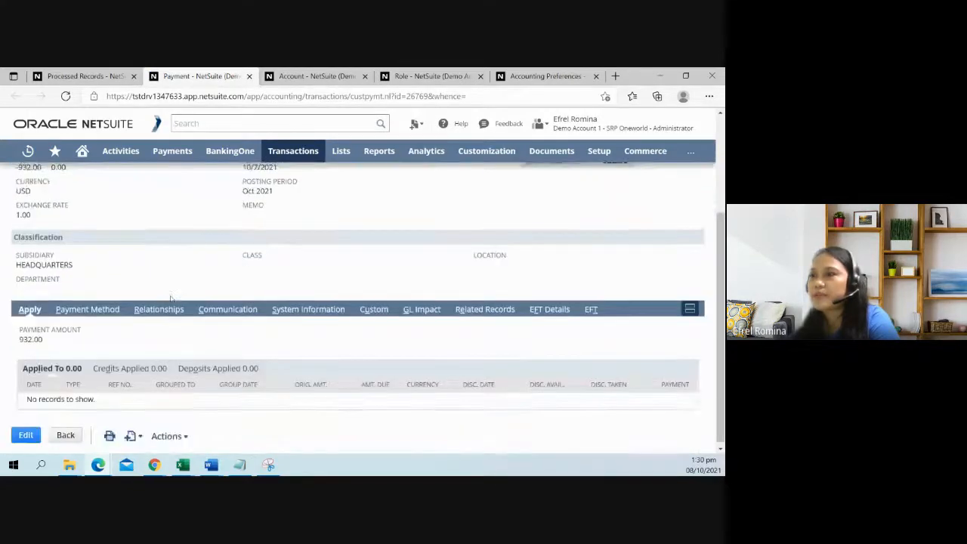
pyautogui.click(470, 309)
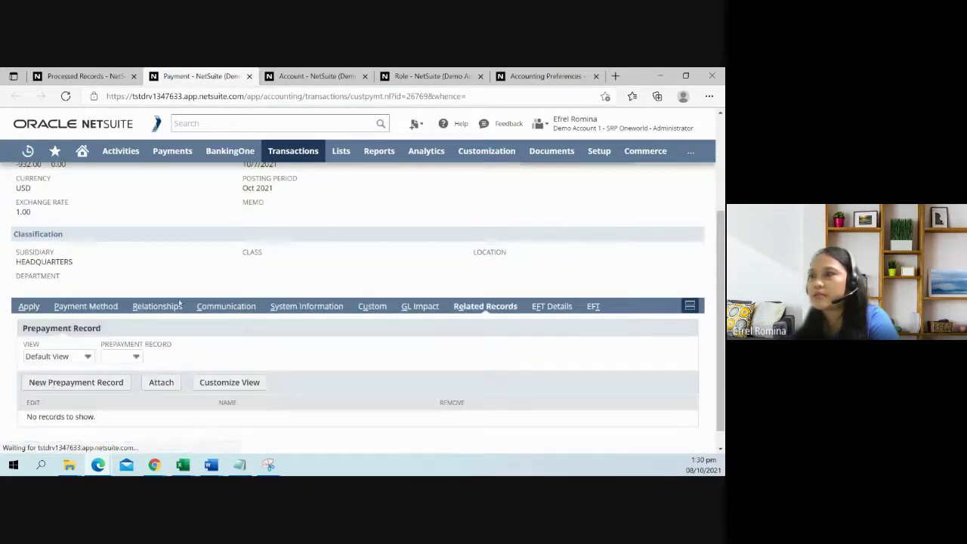
pyautogui.click(30, 306)
pyautogui.scroll(3, 81, 316)
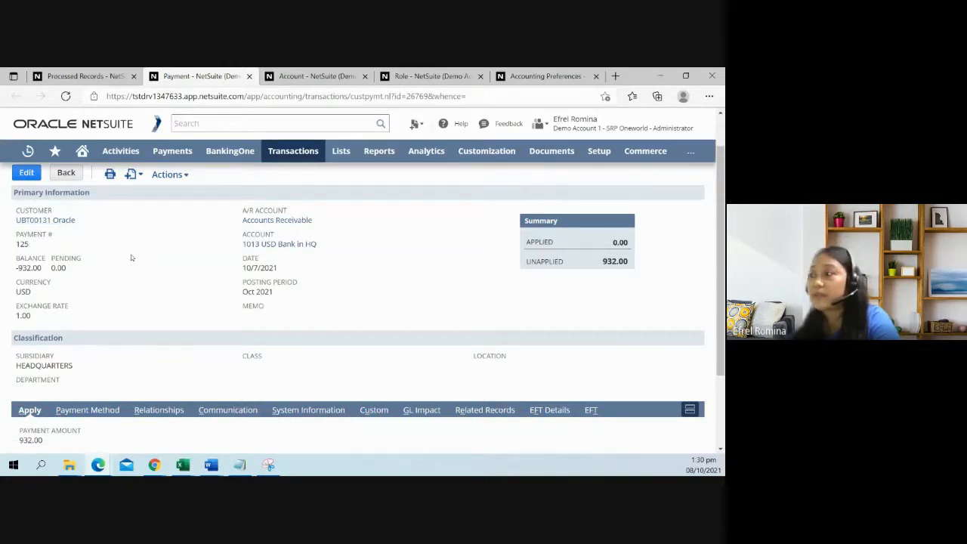
pyautogui.scroll(-3, 131, 261)
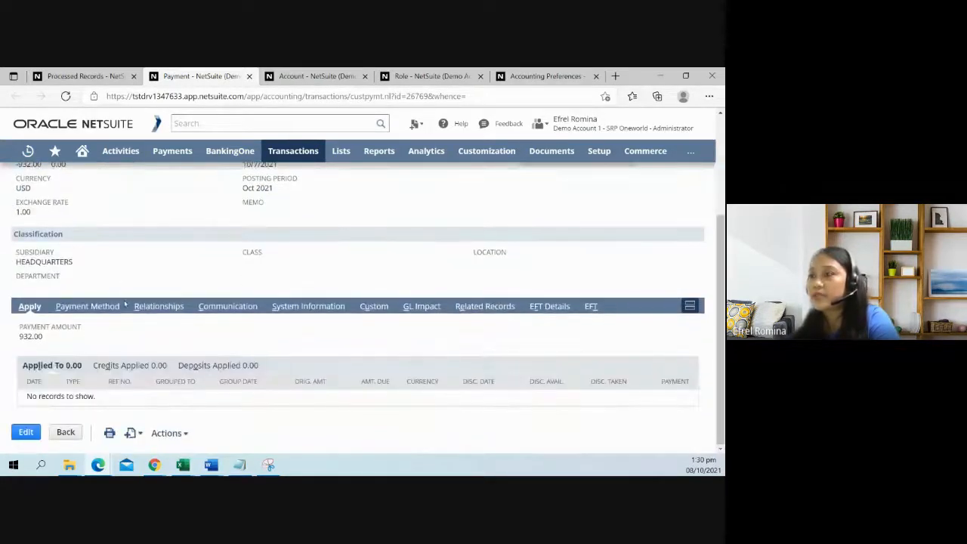
pyautogui.scroll(3, 126, 304)
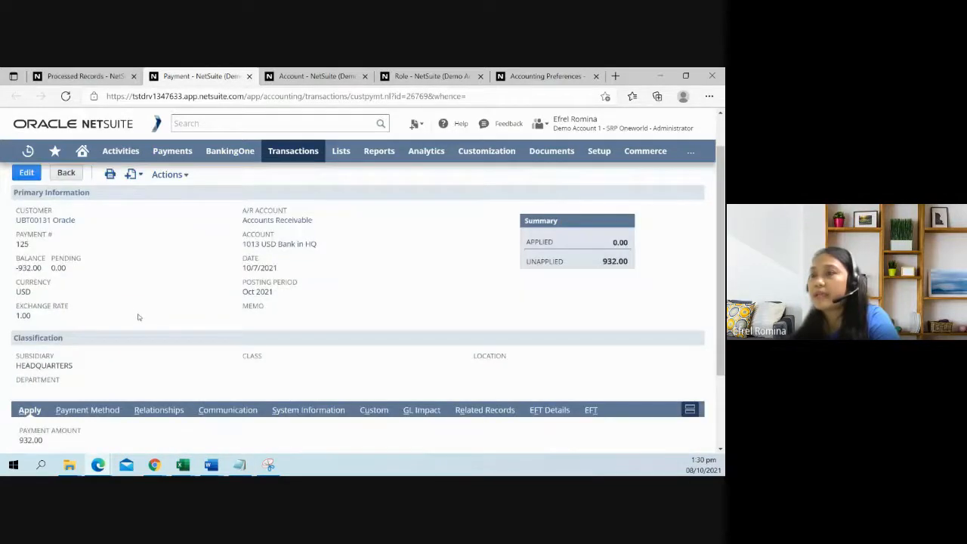
pyautogui.click(83, 75)
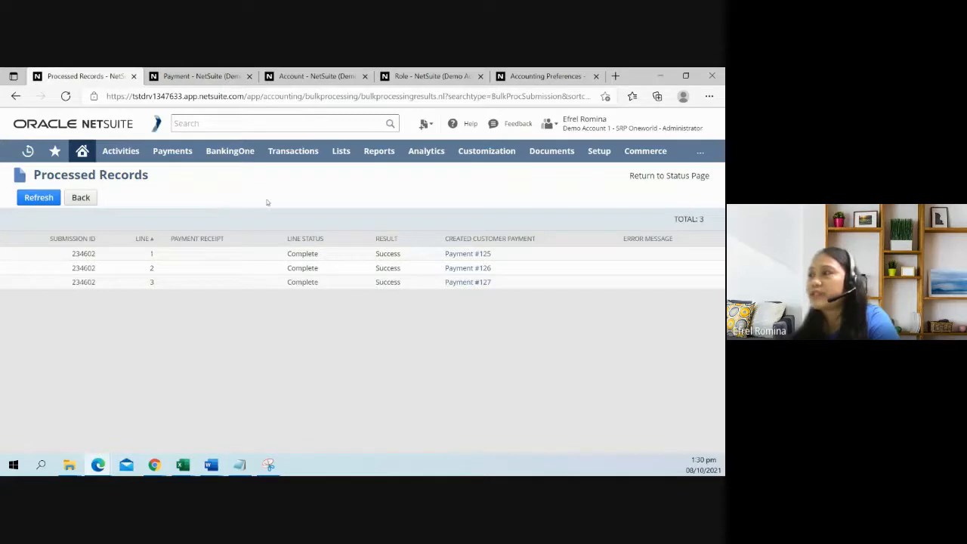
pyautogui.moveTo(276, 196)
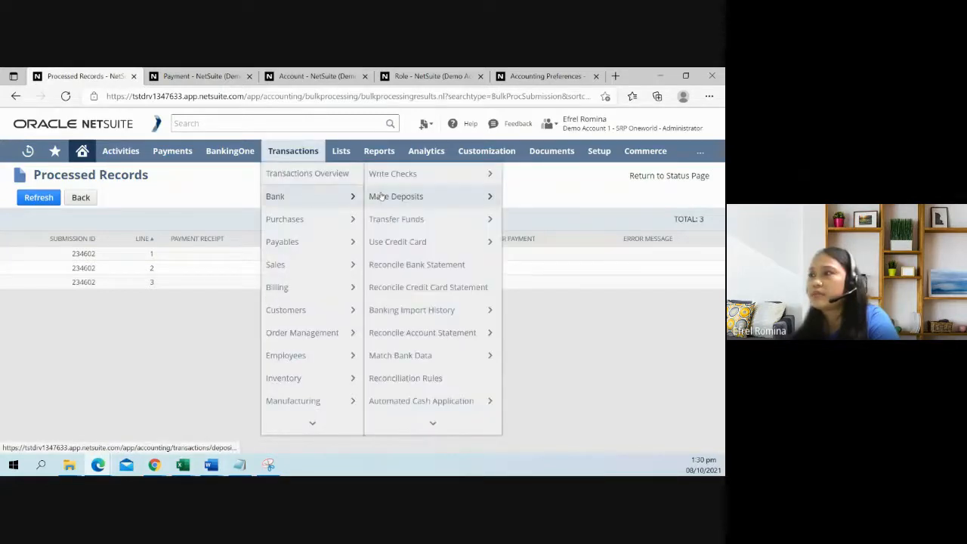
# Show Match Bank Data for account 1013 USD Bank in HQ with its four imported lines.
pyautogui.click(400, 356)
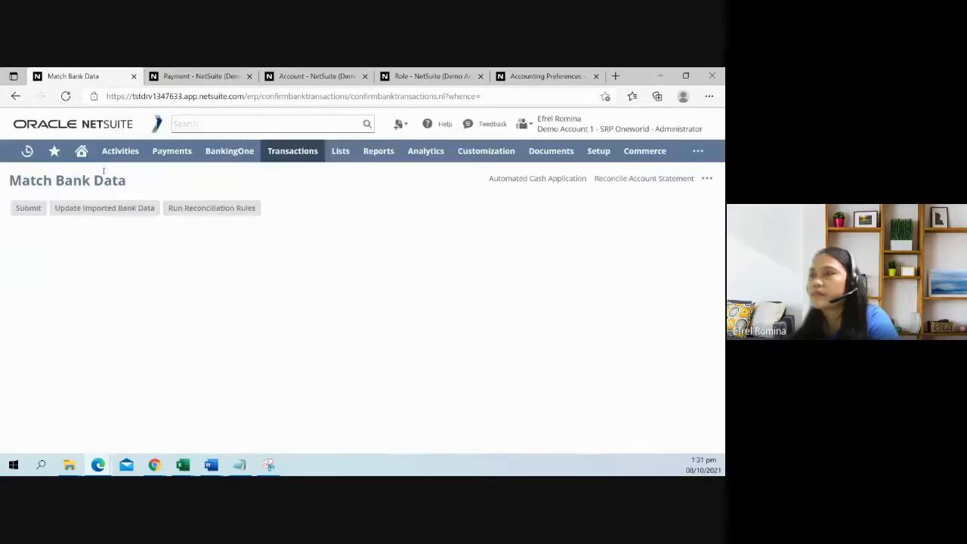
pyautogui.click(128, 269)
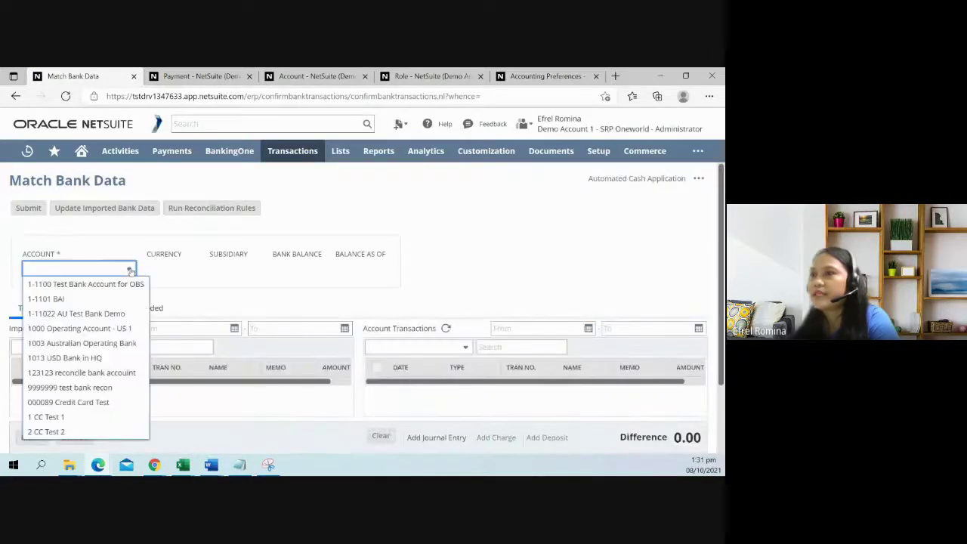
pyautogui.click(83, 359)
pyautogui.scroll(-1, 314, 262)
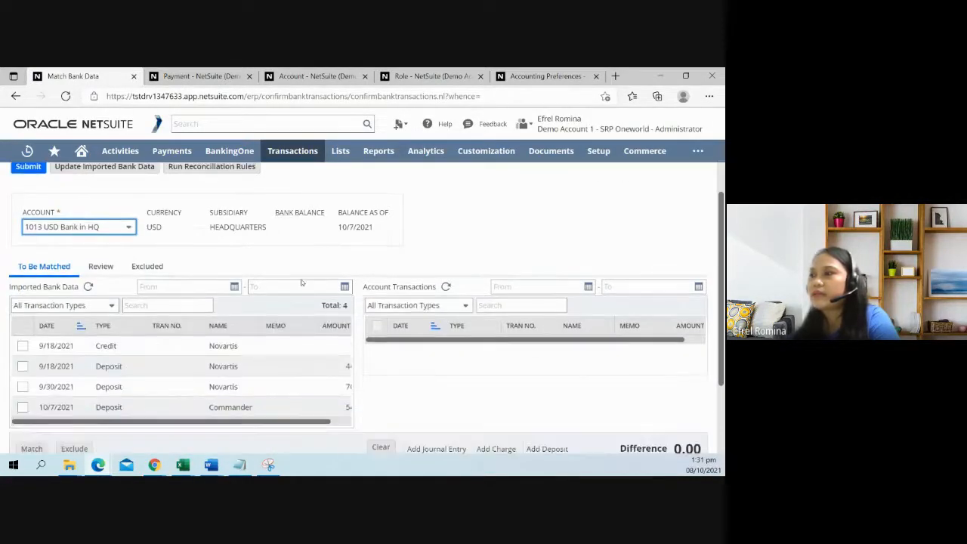
pyautogui.scroll(-1, 327, 271)
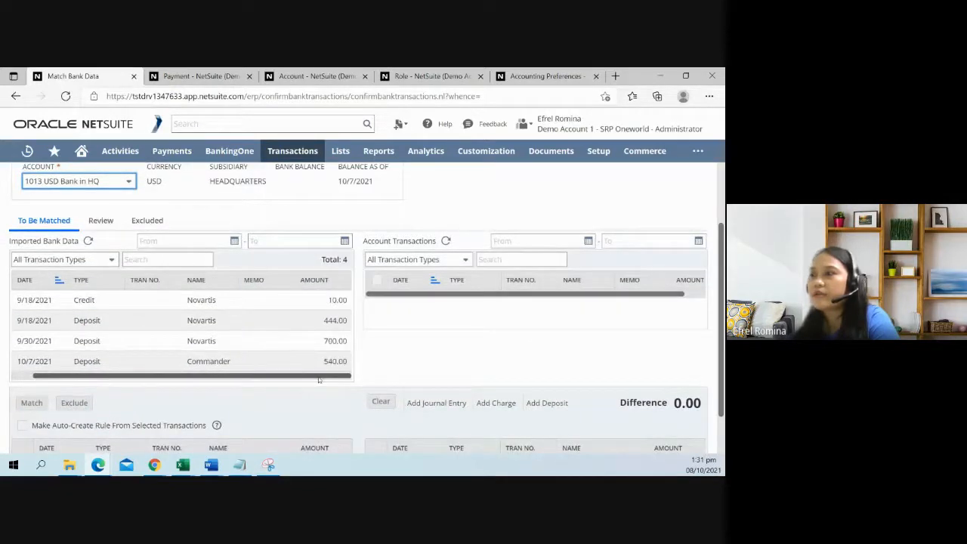
pyautogui.moveTo(319, 376)
pyautogui.mouseDown()
pyautogui.moveTo(174, 385)
pyautogui.moveTo(281, 380)
pyautogui.moveTo(127, 378)
pyautogui.mouseUp()
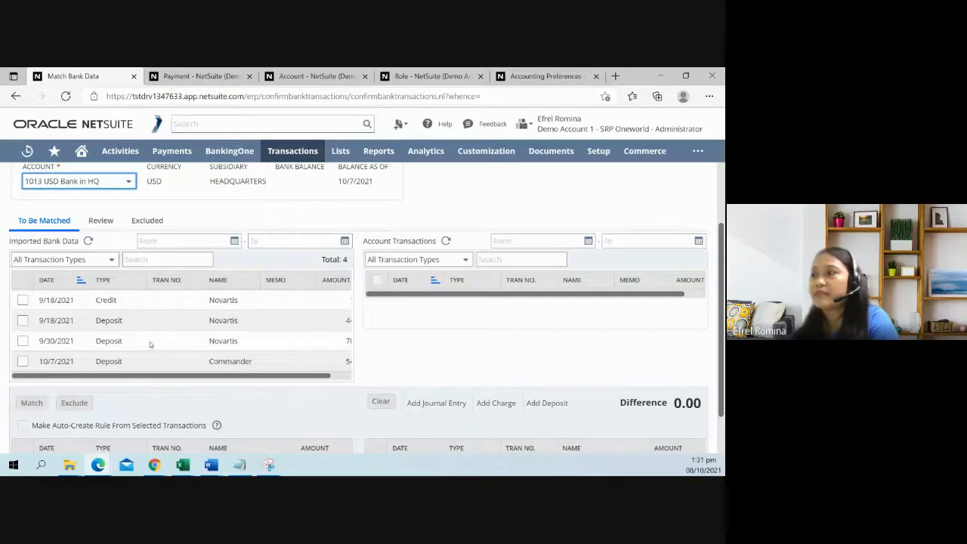
pyautogui.scroll(1, 150, 342)
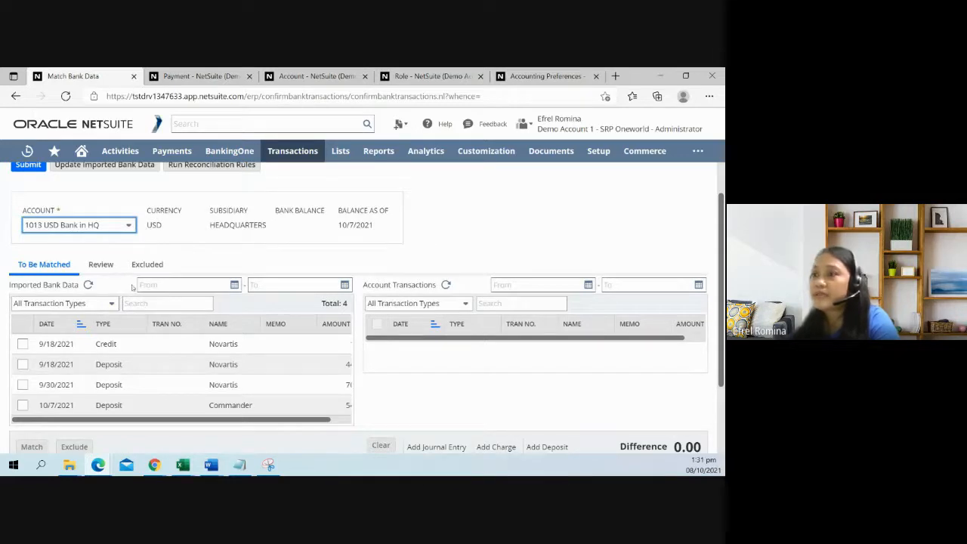
pyautogui.hscroll(2, 187, 392)
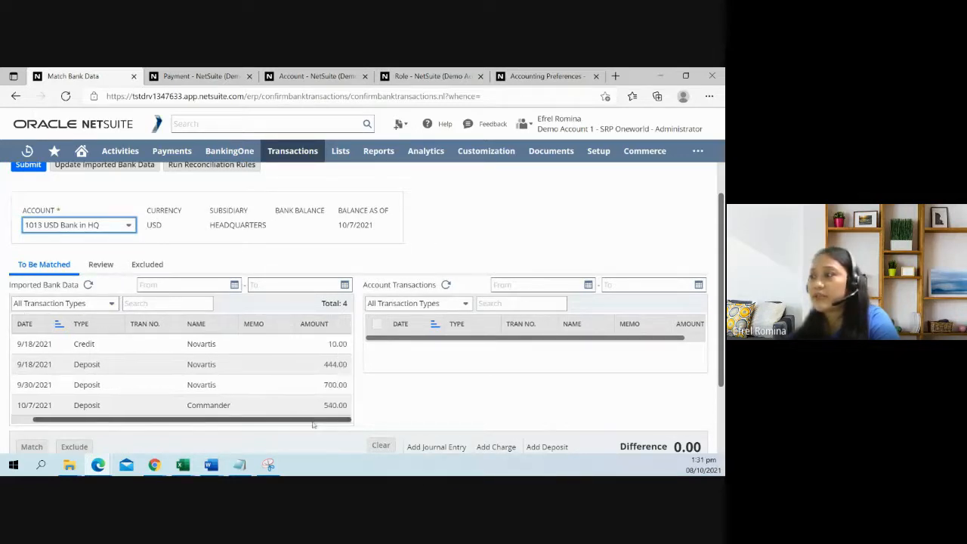
pyautogui.scroll(2, 209, 382)
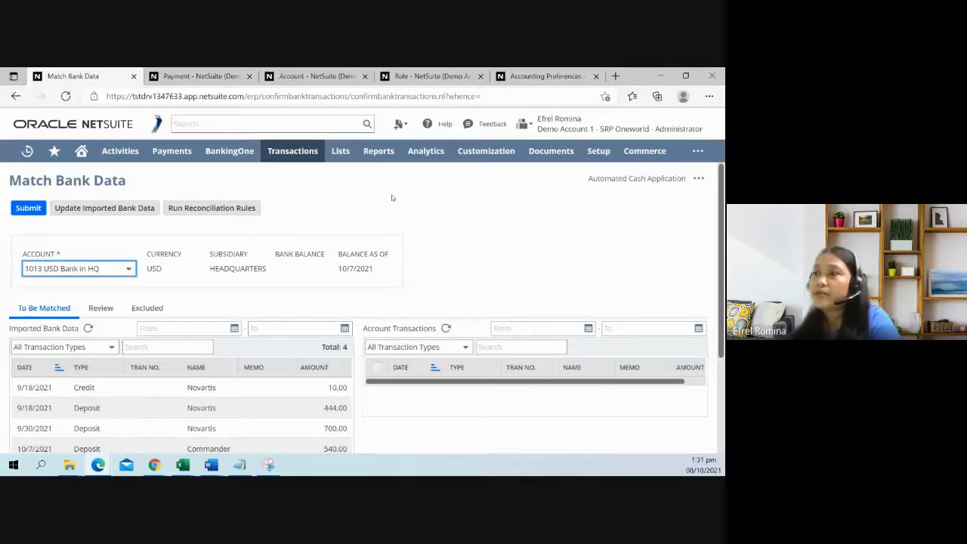
# Show the Reconcile Account Statement with payments 125–127 cleared, totalling 2,032.00.
pyautogui.click(699, 179)
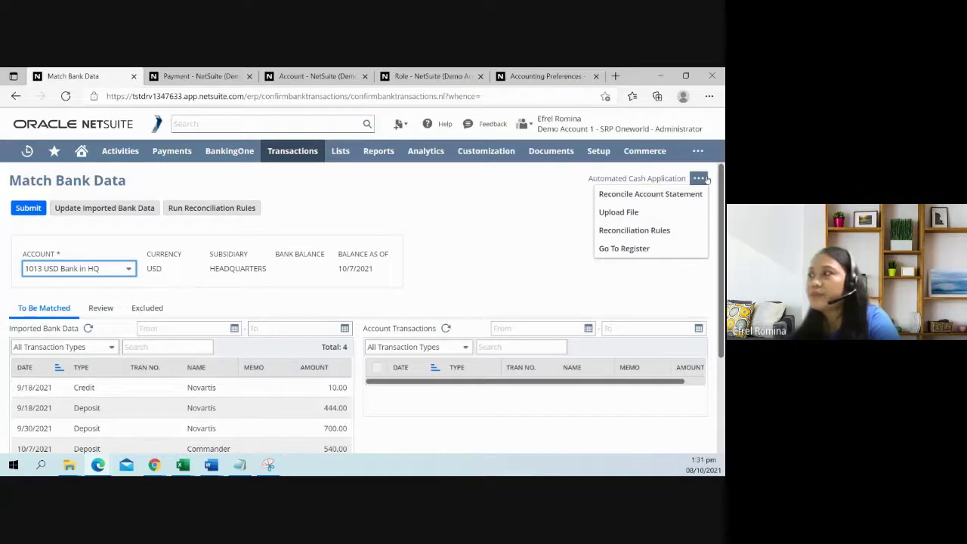
pyautogui.click(651, 194)
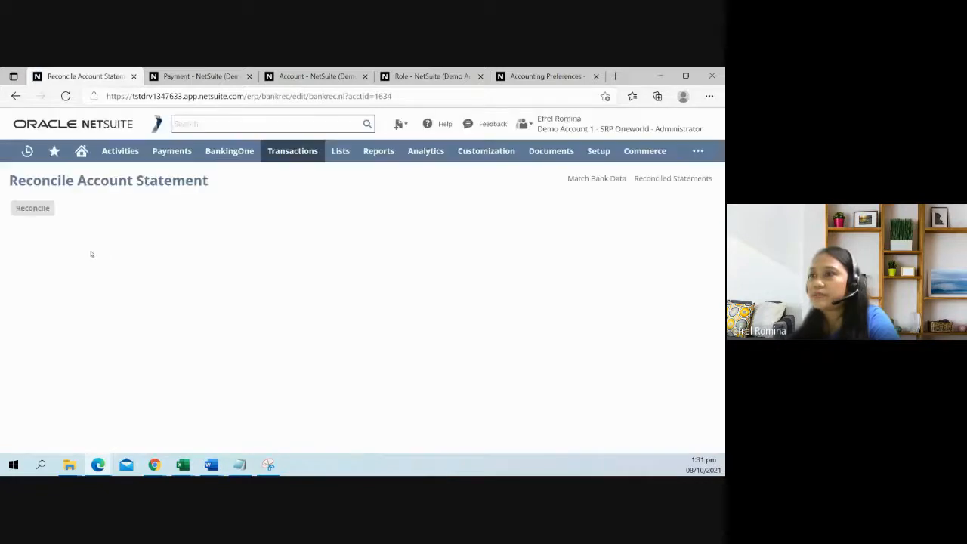
pyautogui.scroll(-1, 200, 300)
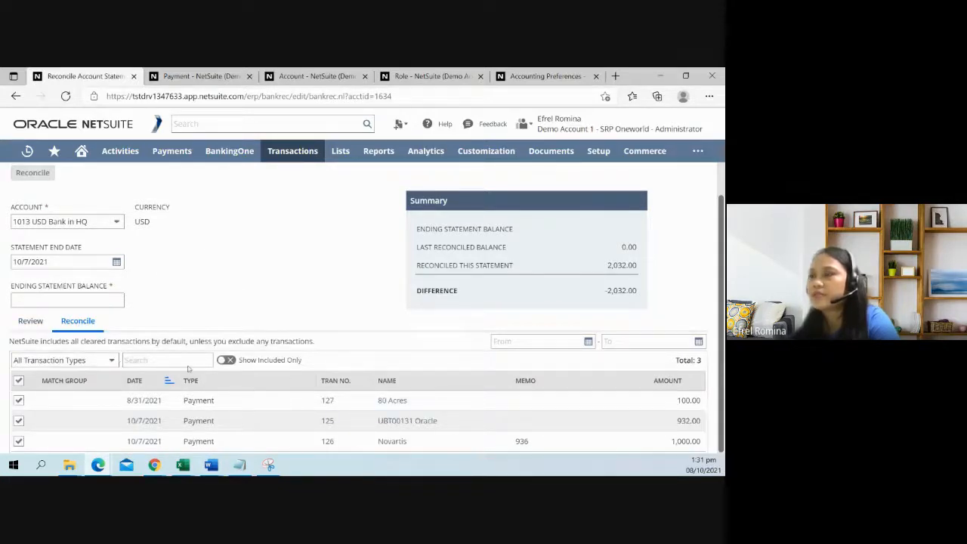
pyautogui.click(32, 322)
pyautogui.click(75, 321)
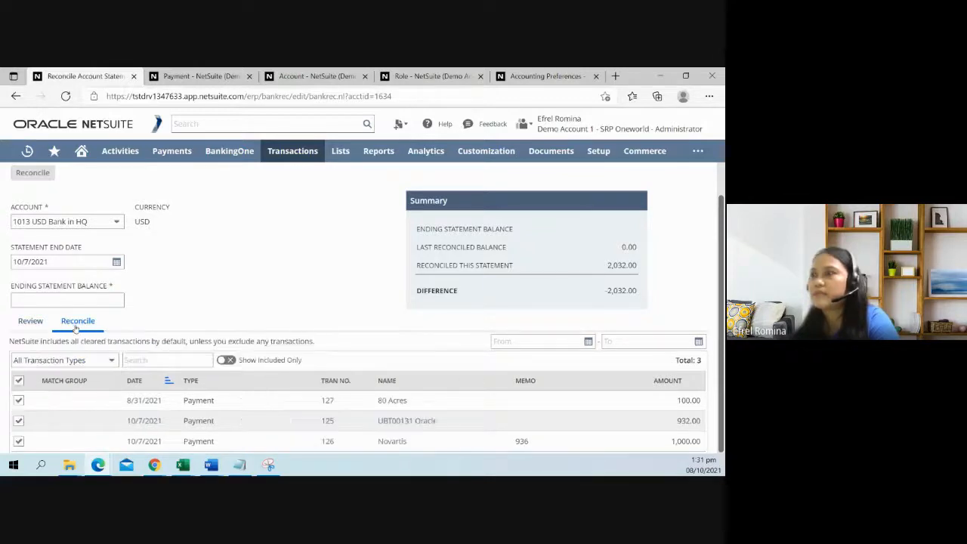